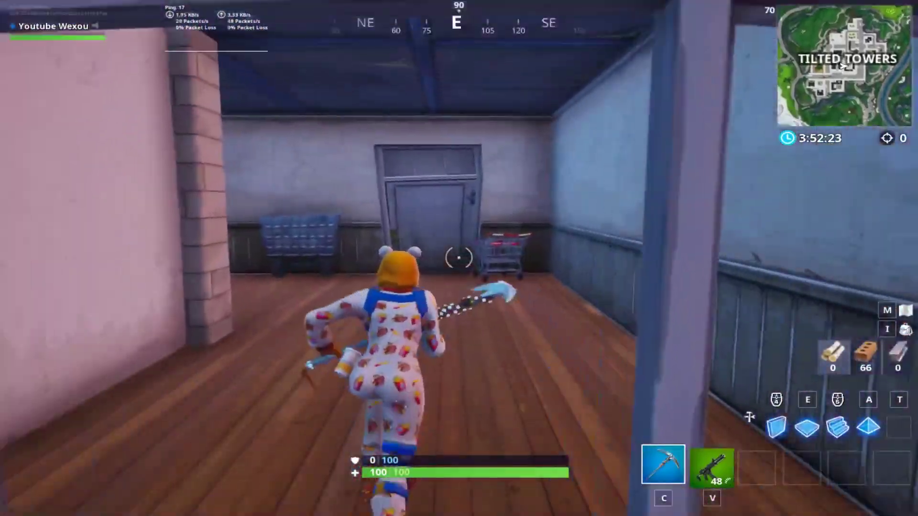
key(e)
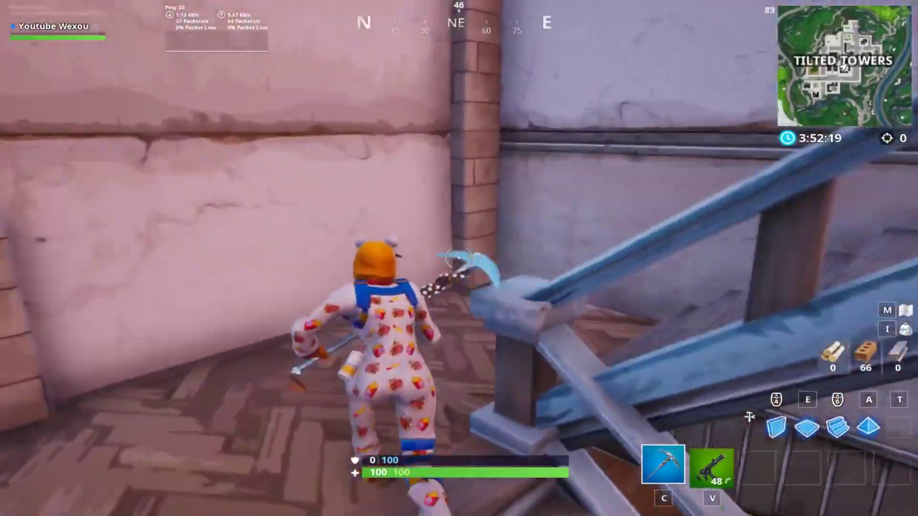
key(e)
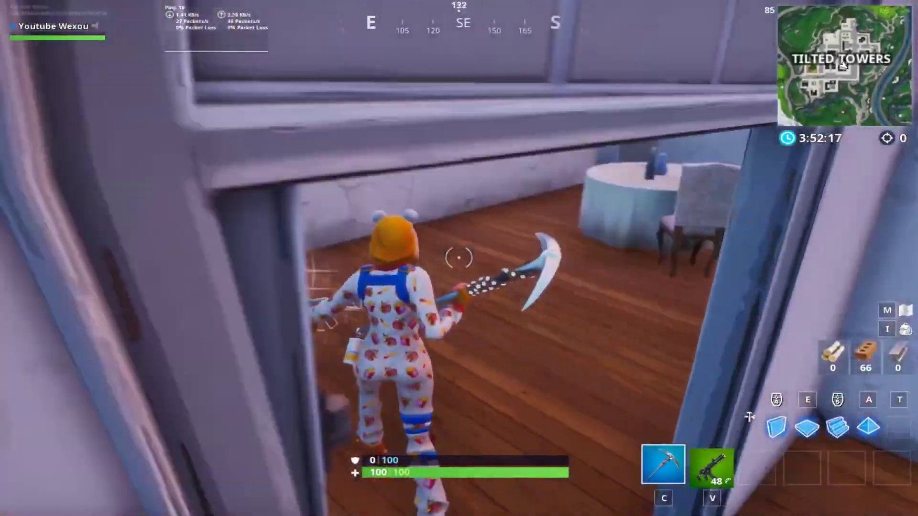
key(e)
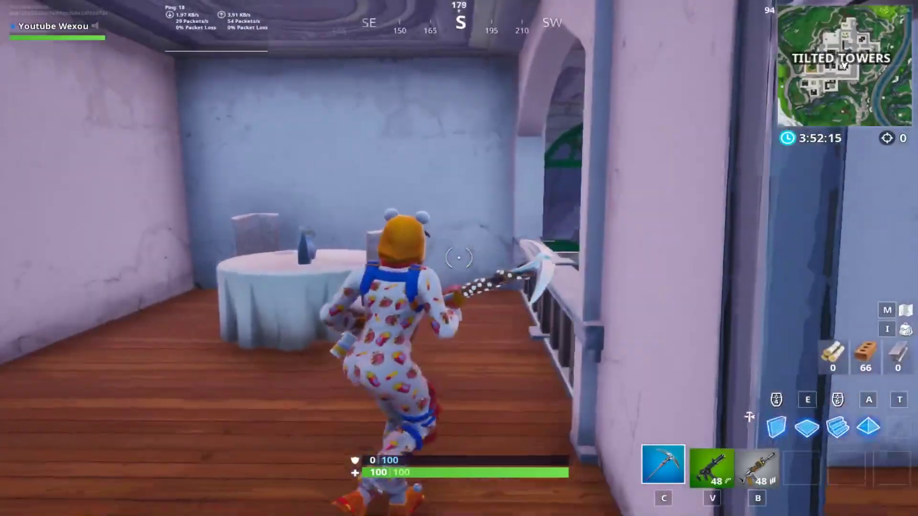
click(459, 258)
click(459, 258)
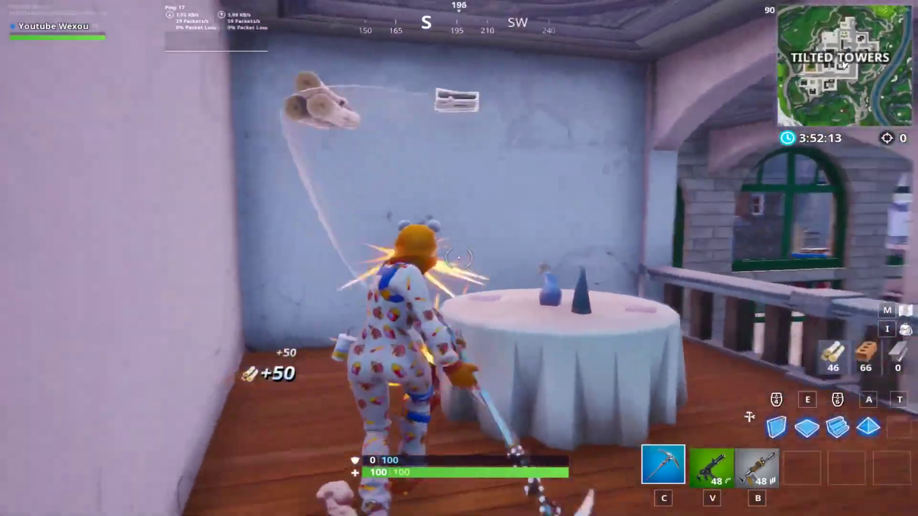
Open the game's video settings and set the 3D resolution to 100%.
key(Escape)
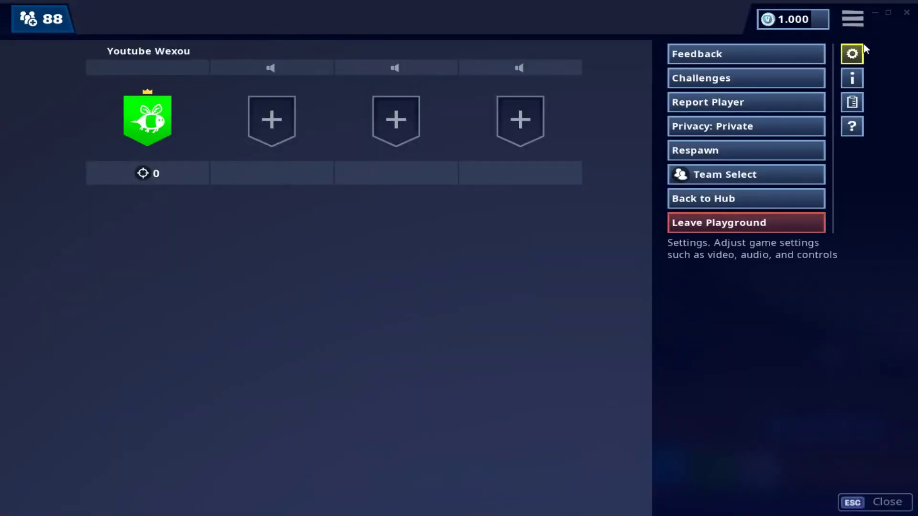
click(852, 53)
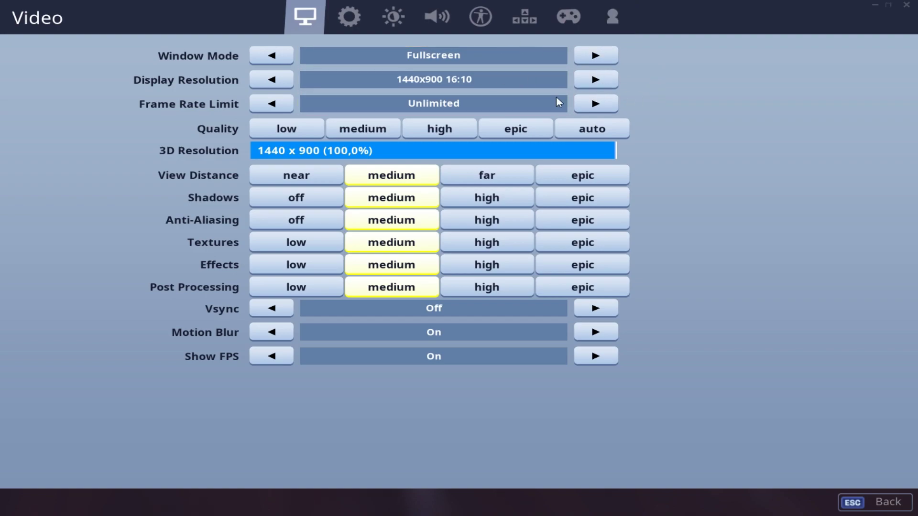
drag(426, 149, 681, 149)
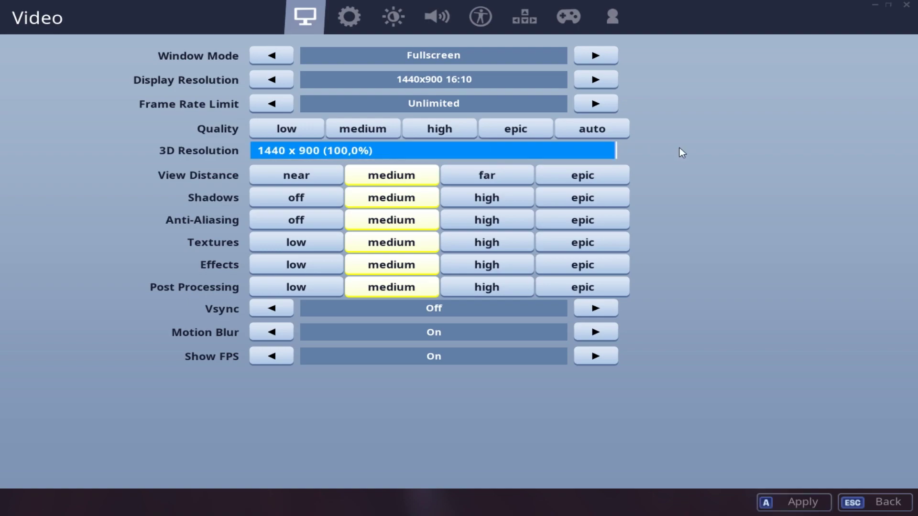
Set view distance to near, turn shadows and anti-aliasing off, and set textures, effects and post processing to low.
click(286, 177)
click(288, 198)
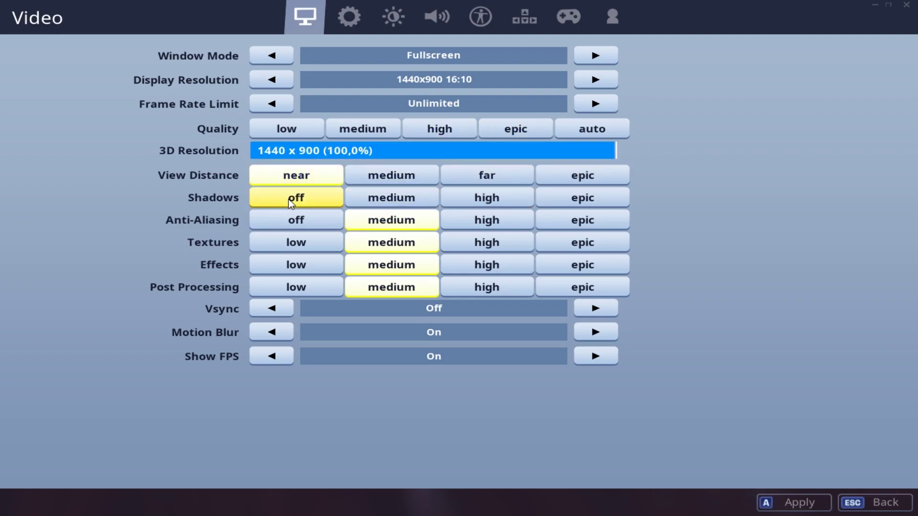
click(296, 243)
click(295, 265)
click(298, 288)
click(317, 220)
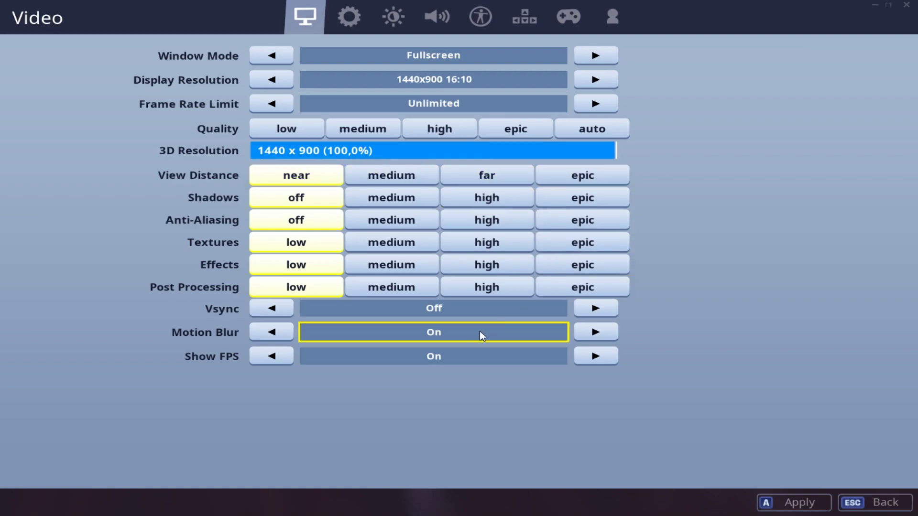
Turn motion blur off, apply the video settings and return to the game.
click(280, 334)
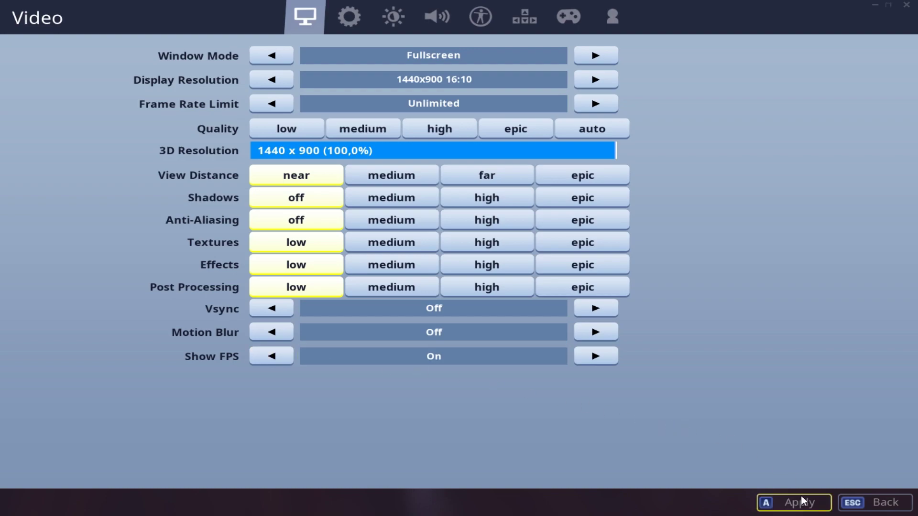
key(a)
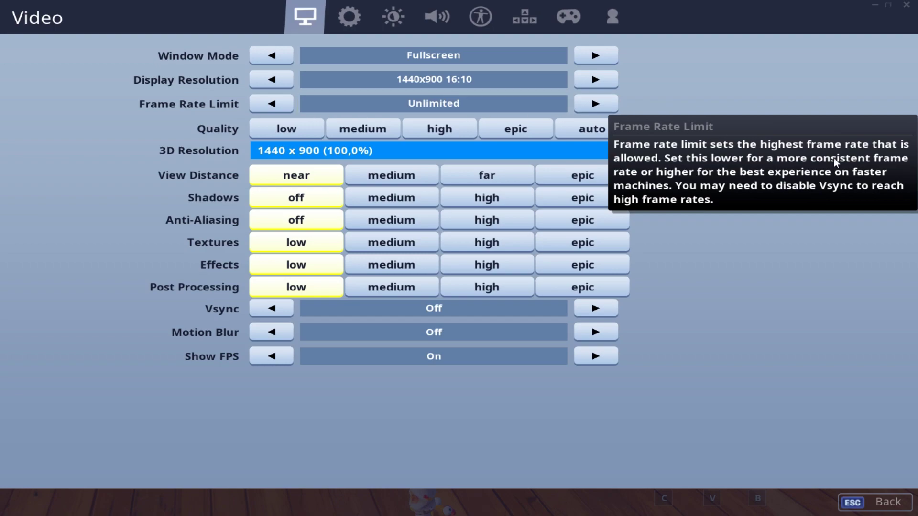
click(868, 501)
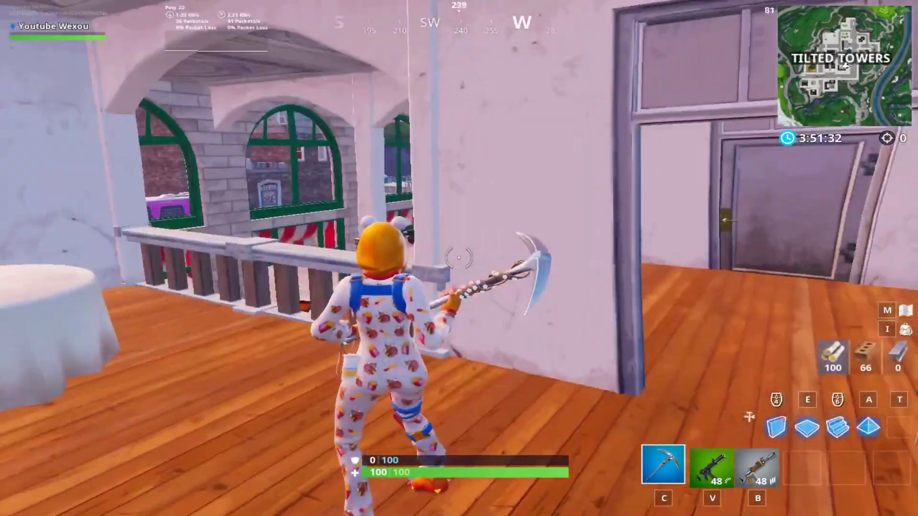
key(w)
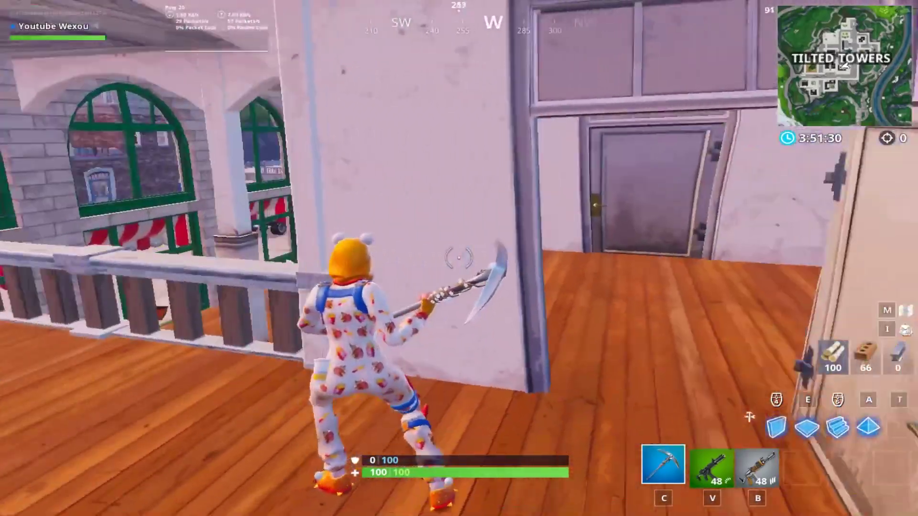
key(w)
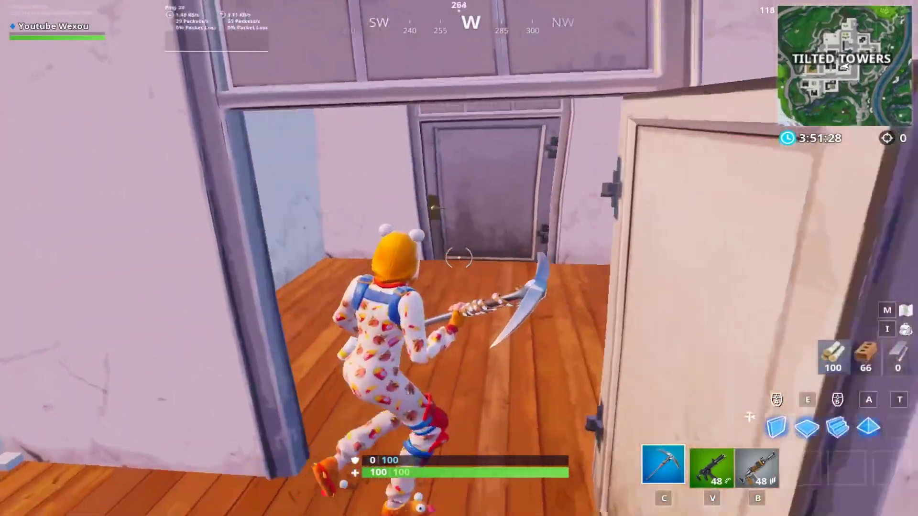
key(e)
key(w)
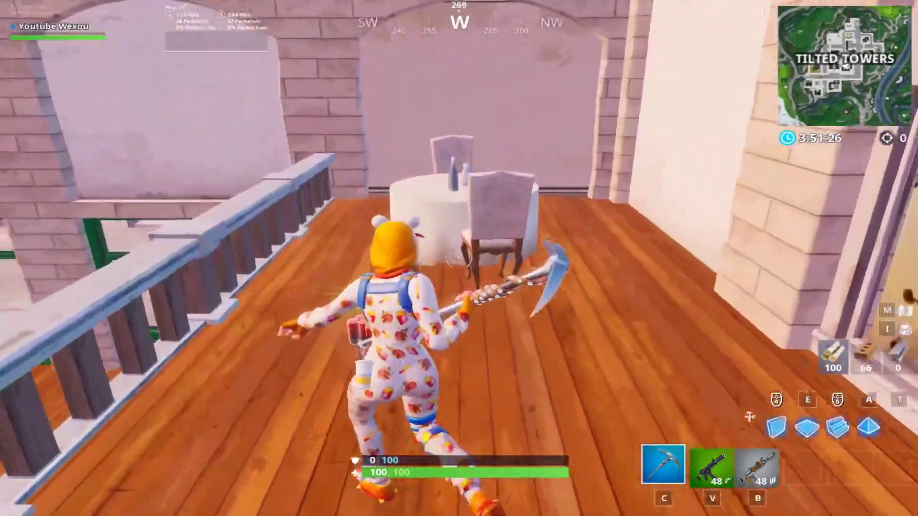
key(w)
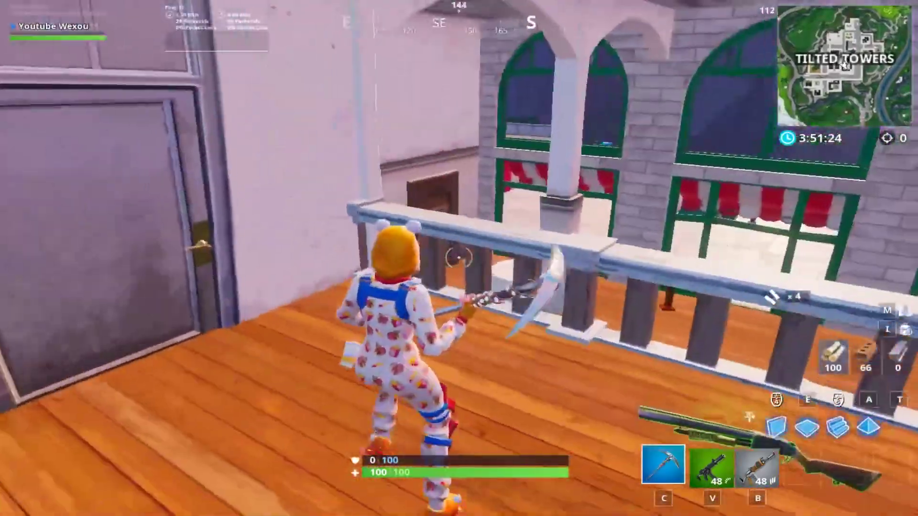
key(w)
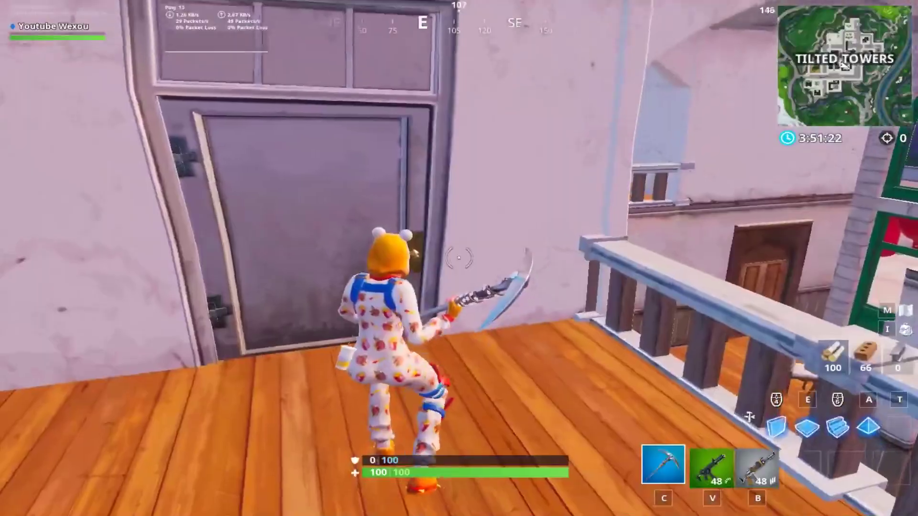
key(Escape)
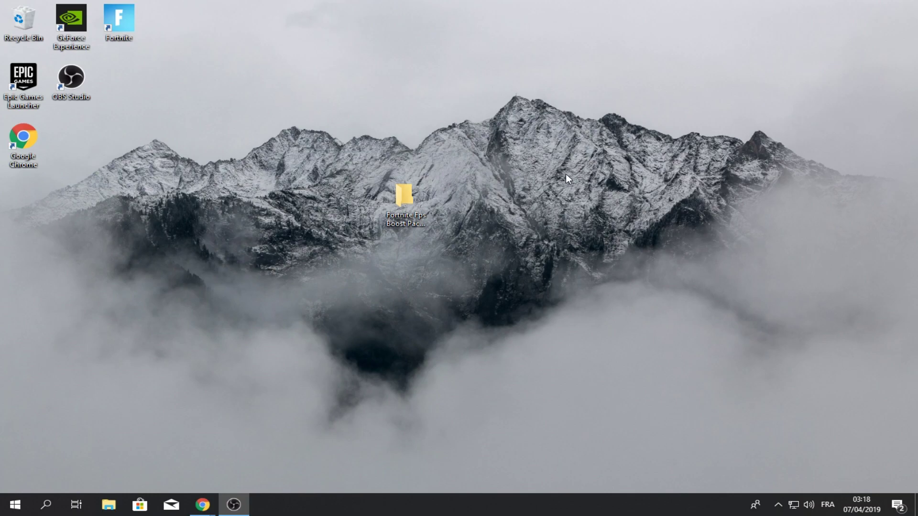
Open the Fortnite Fps Boost Pack Season 8 folder on the Windows desktop and go into its Fortnite S8 Process subfolder.
drag(566, 175, 330, 236)
double_click(388, 215)
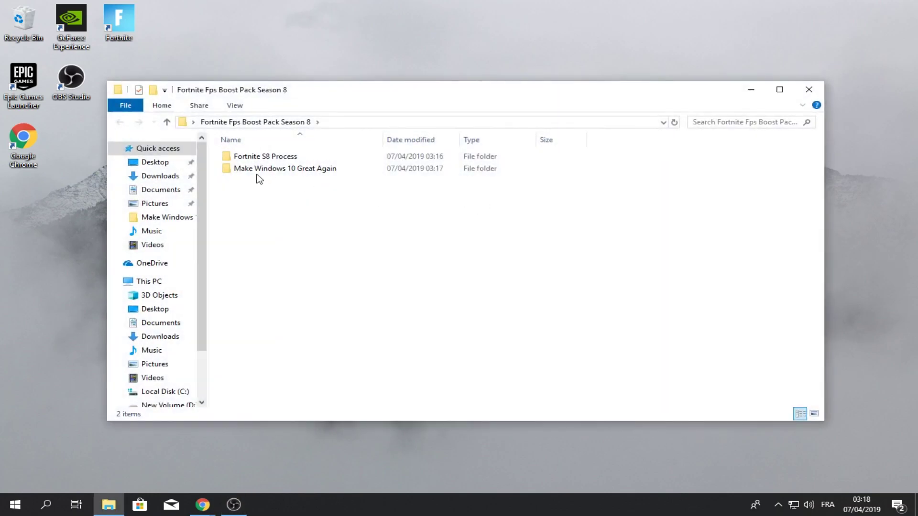
drag(362, 202, 362, 160)
drag(450, 225, 648, 171)
double_click(582, 158)
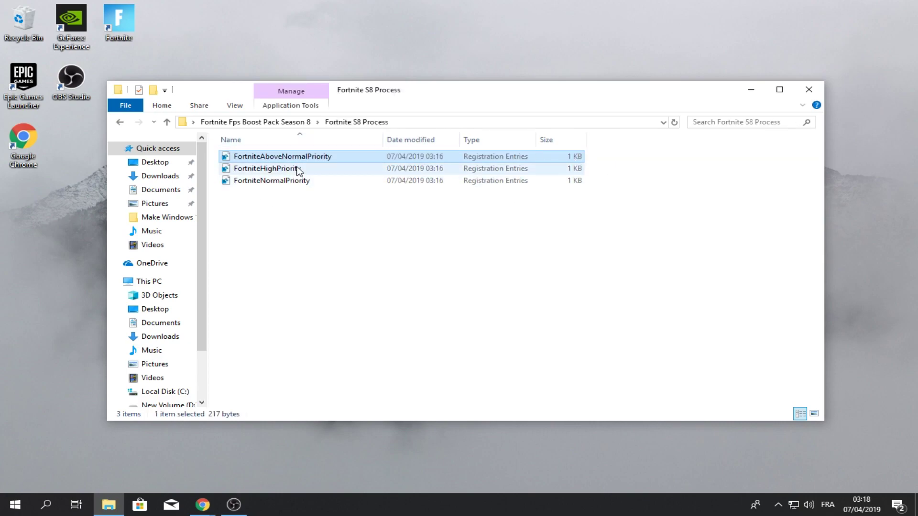
Run the FortniteHighPriority registry file and allow it past the security prompt.
click(299, 171)
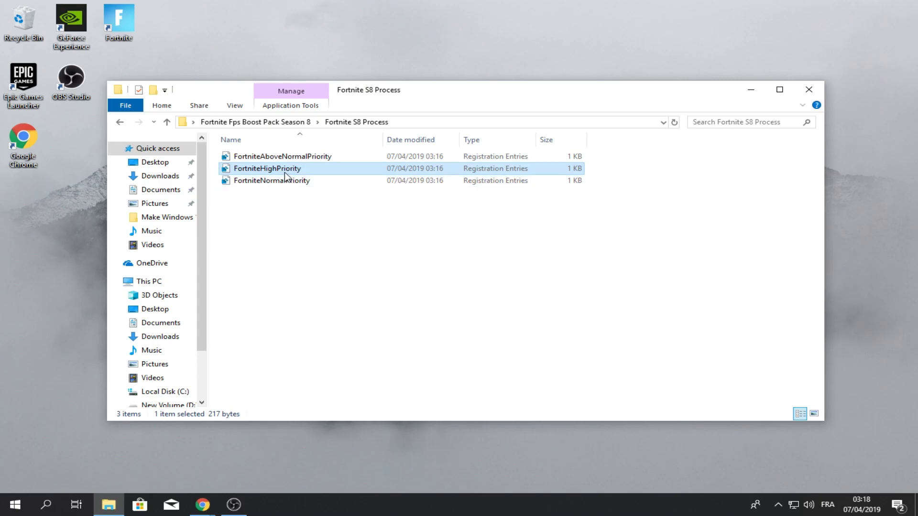
double_click(285, 172)
click(506, 265)
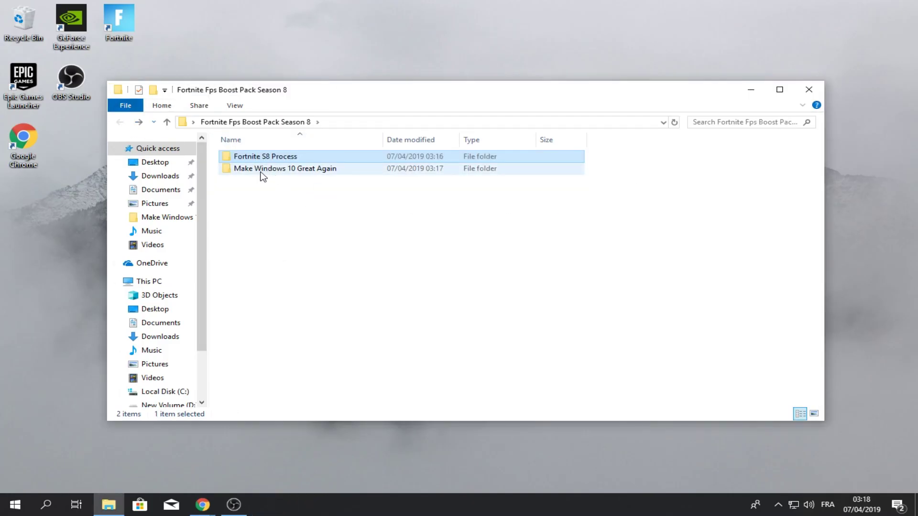
Open the MakeWindows10GreatAgain PowerShell script from the Make Windows 10 Great Again folder in Notepad, review its commands and close it.
double_click(261, 171)
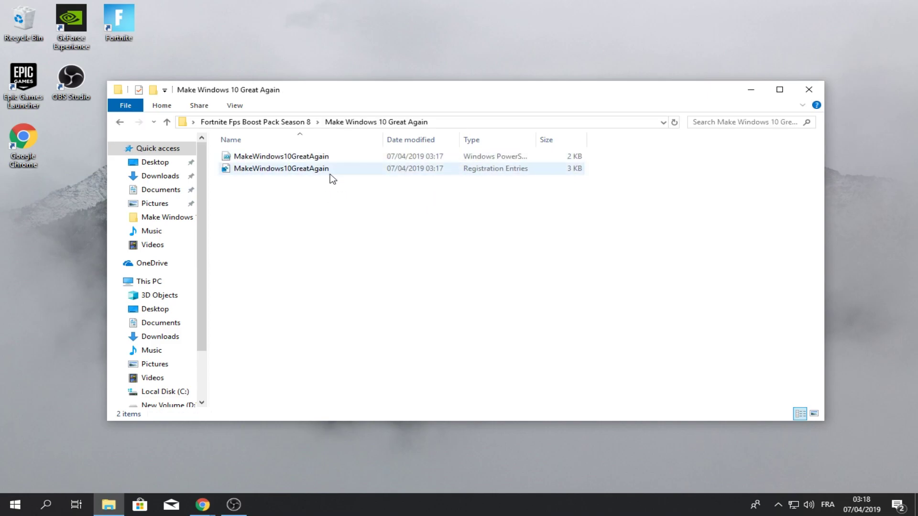
double_click(362, 157)
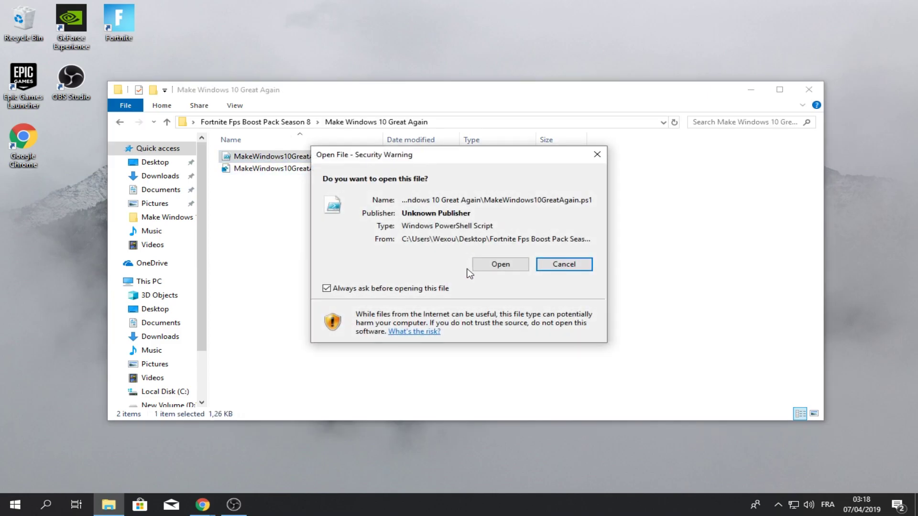
key(Return)
scroll(599, 216, down, 1)
drag(108, 227, 545, 361)
scroll(449, 335, up, 1)
click(448, 340)
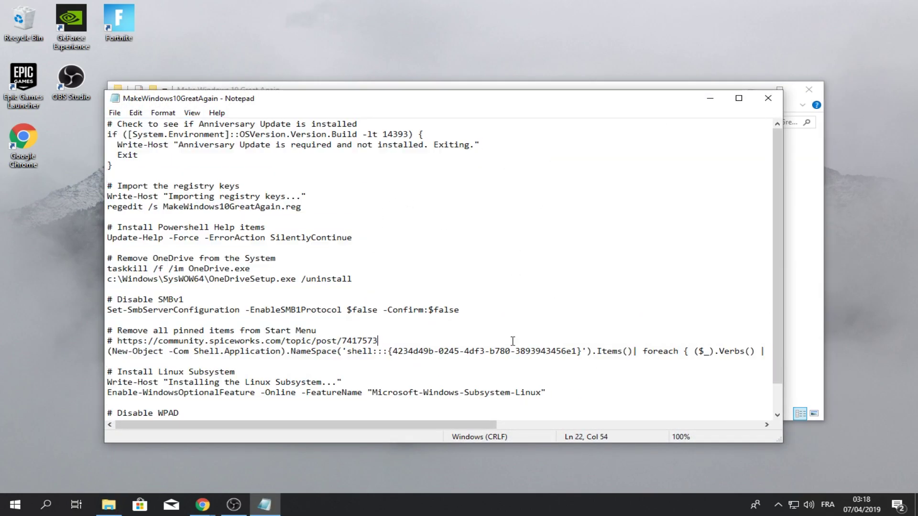
scroll(449, 317, down, 1)
scroll(488, 233, up, 1)
click(779, 96)
Launch the MakeWindows10GreatAgain registry file.
double_click(342, 170)
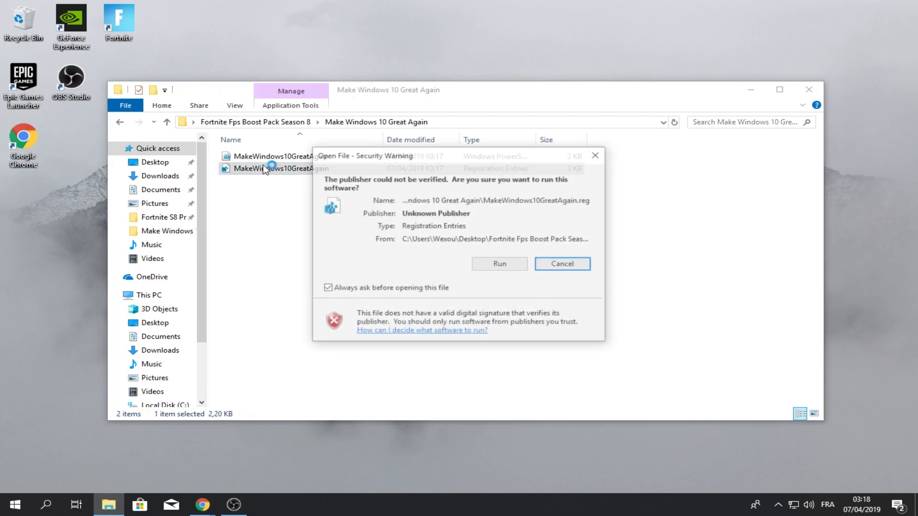
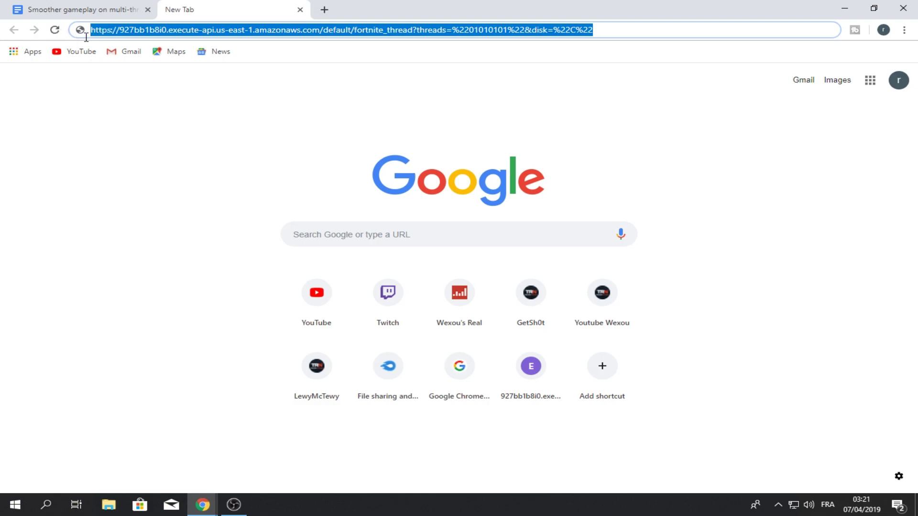
Copy the fortnite_thread URL in Chrome into a new tab's address field without loading it, and close the original tab.
drag(611, 30, 345, 19)
key(ctrl+c)
click(319, 9)
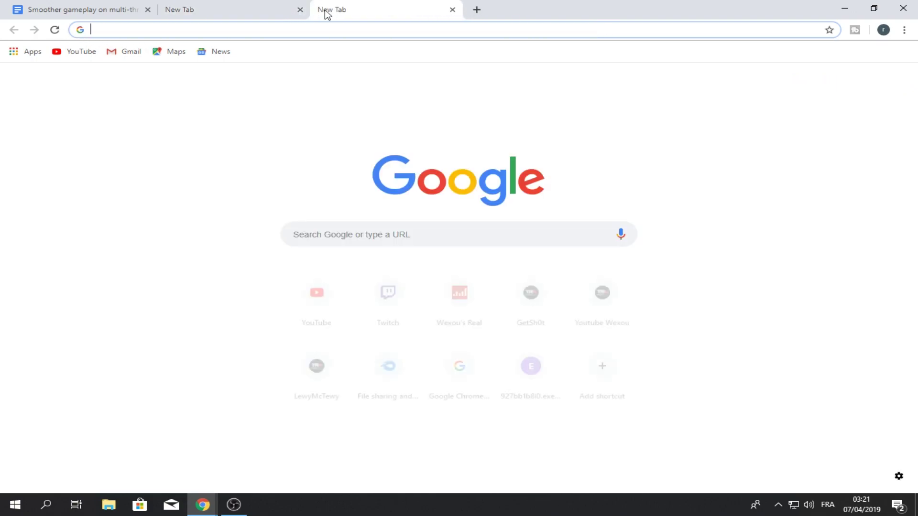
key(ctrl+v)
click(300, 10)
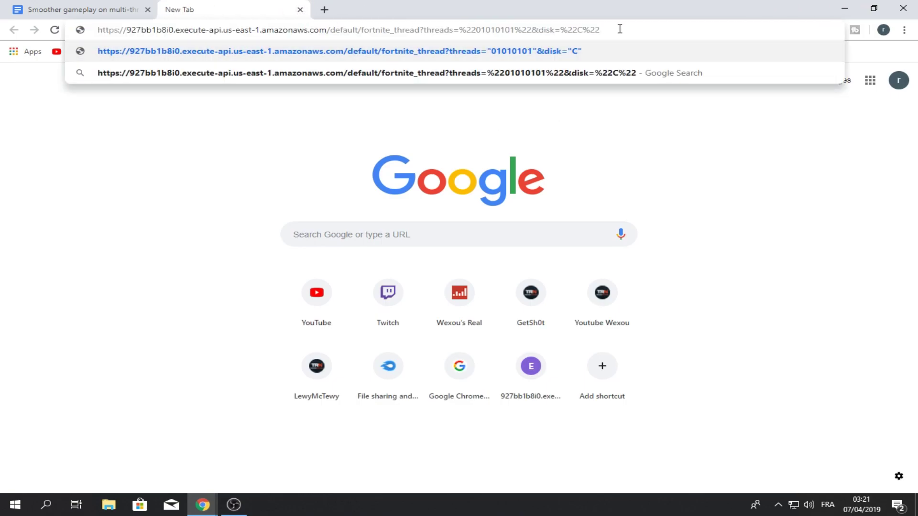
Return to the smoother gameplay guide document and examine the author, version and status details at its beginning.
click(103, 11)
scroll(323, 103, up, 15)
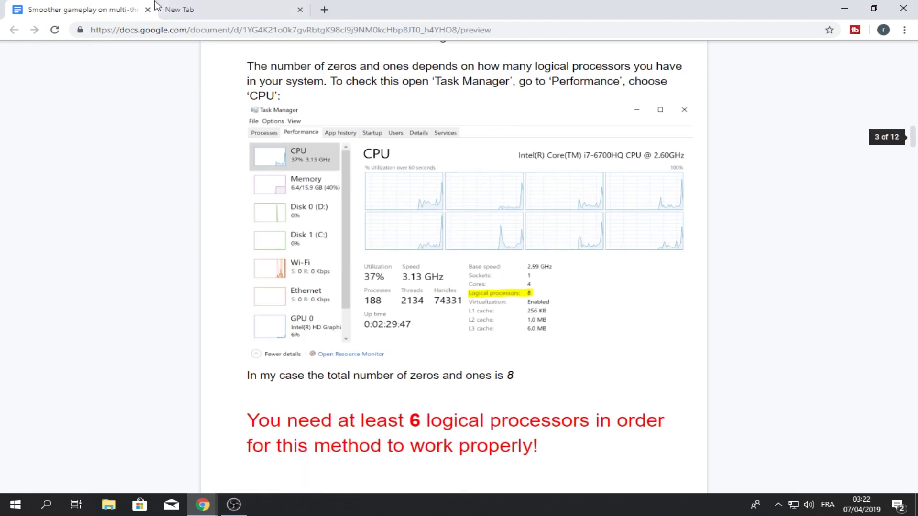
click(219, 32)
scroll(300, 156, up, 10)
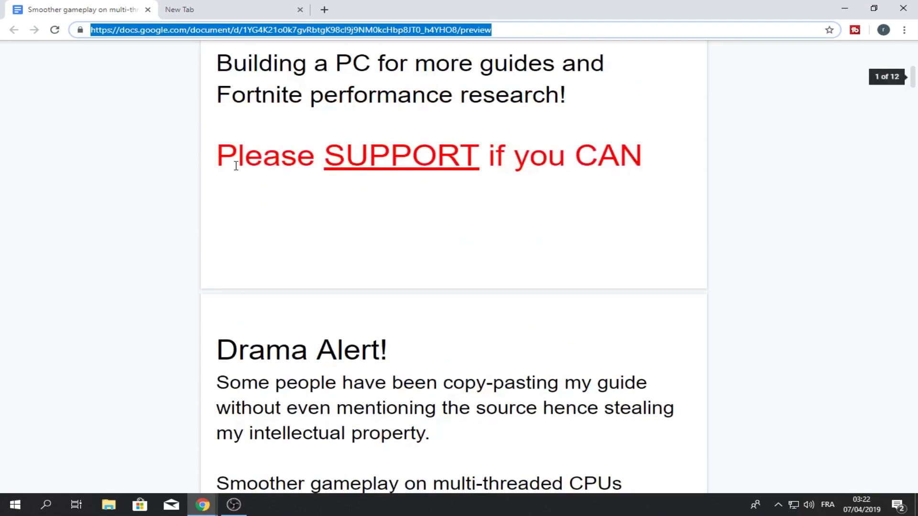
drag(345, 72, 289, 79)
click(314, 77)
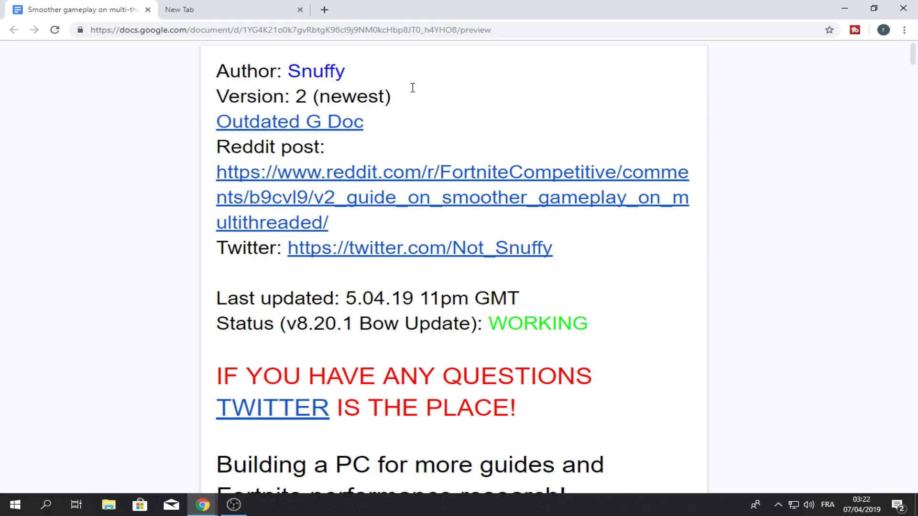
Find the guide's table of advised 'threads' arguments for each CPU model.
scroll(421, 93, down, 20)
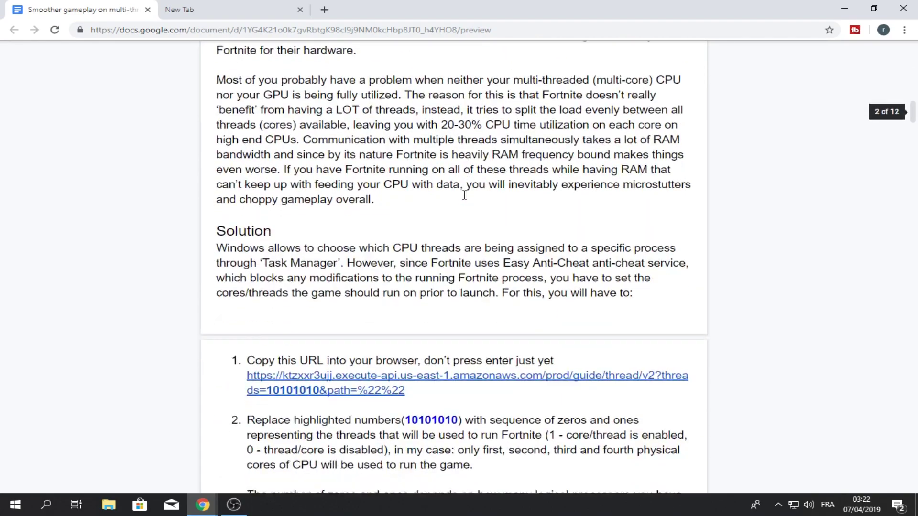
scroll(459, 193, down, 18)
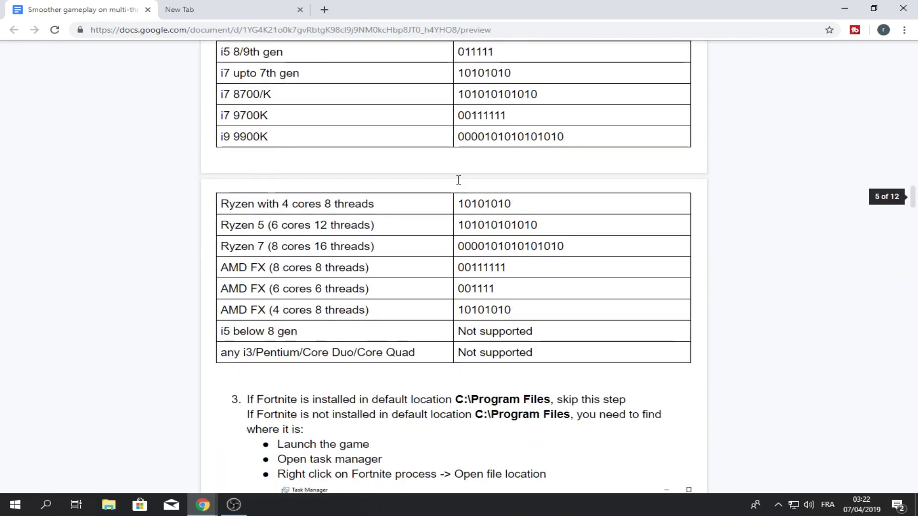
scroll(461, 169, up, 7)
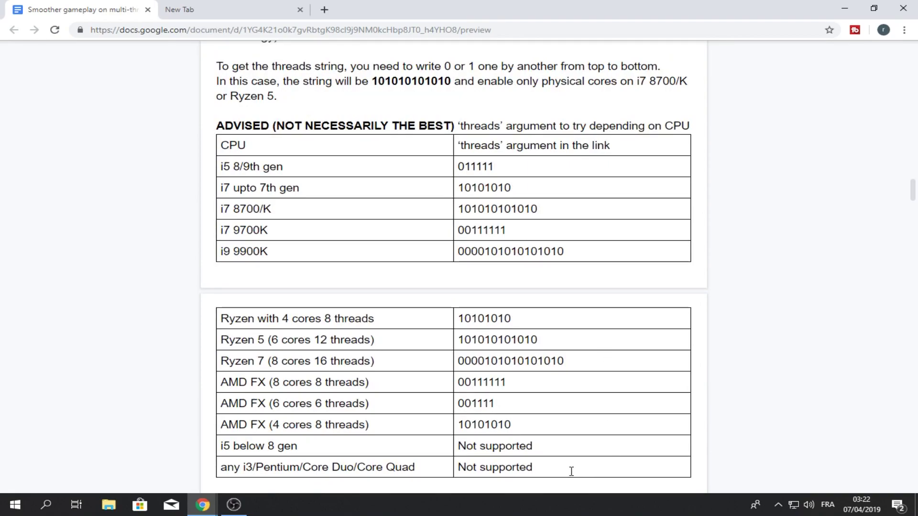
Examine the CPU models listed in the guide's advised 'threads' table, from i5 8/9th gen down to i5 below 8 gen.
drag(557, 416, 452, 177)
click(452, 177)
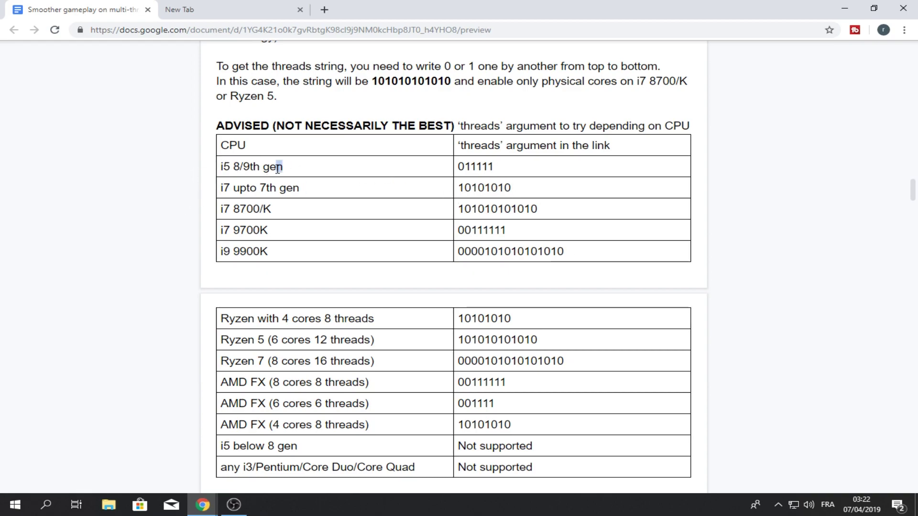
drag(278, 167, 294, 182)
click(253, 176)
drag(220, 165, 352, 451)
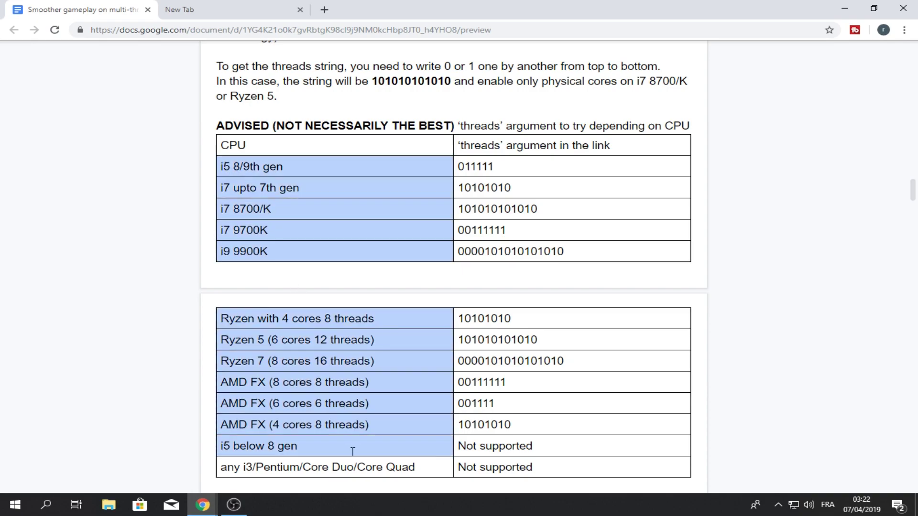
click(182, 301)
Check the computer's processor model in the properties of This PC, and close the system and file windows.
click(120, 507)
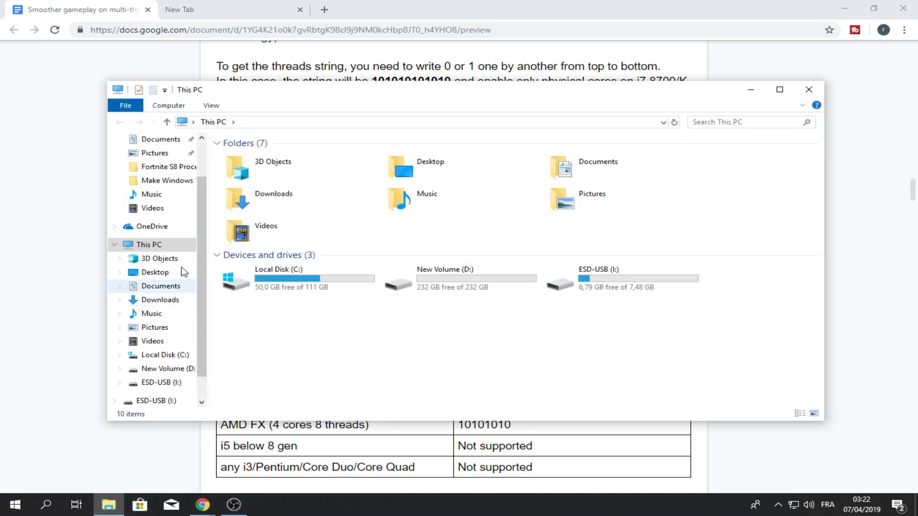
right_click(169, 247)
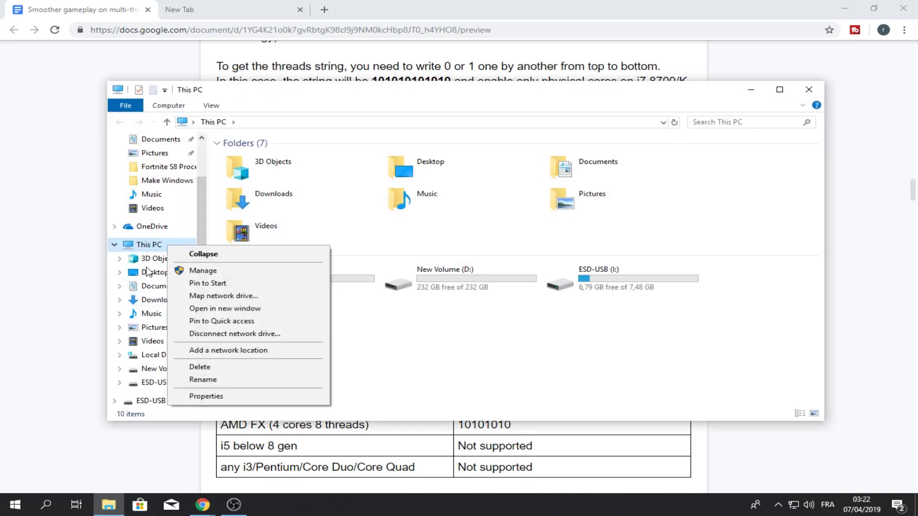
click(233, 400)
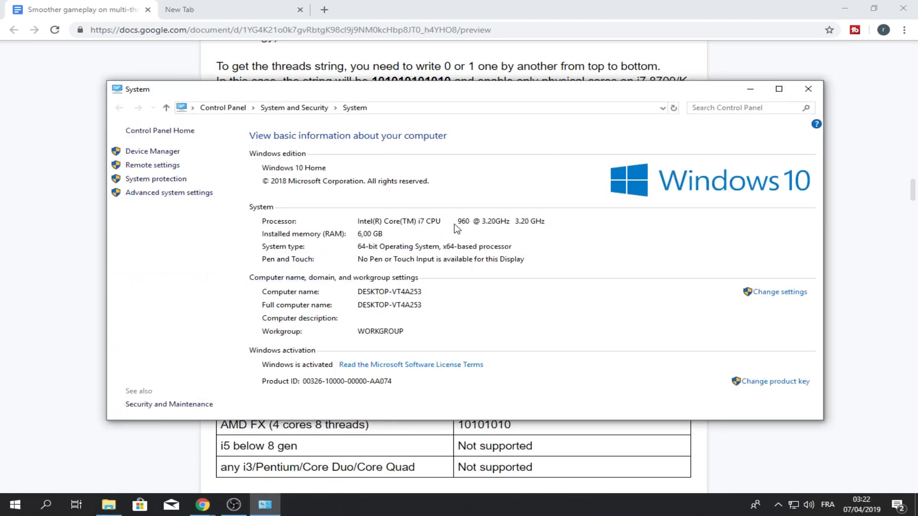
click(815, 89)
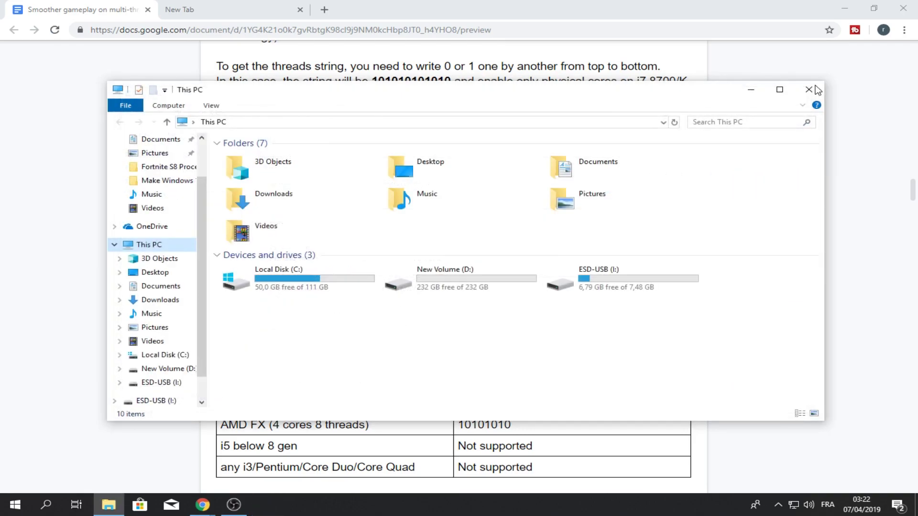
click(812, 90)
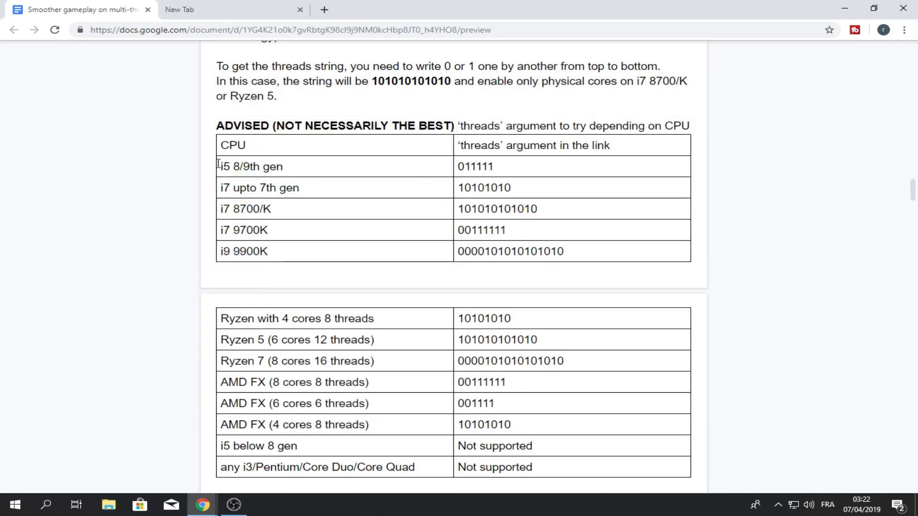
Copy the 'threads' argument 10101010 for the i7 upto 7th gen row of the advised table.
drag(218, 164, 611, 459)
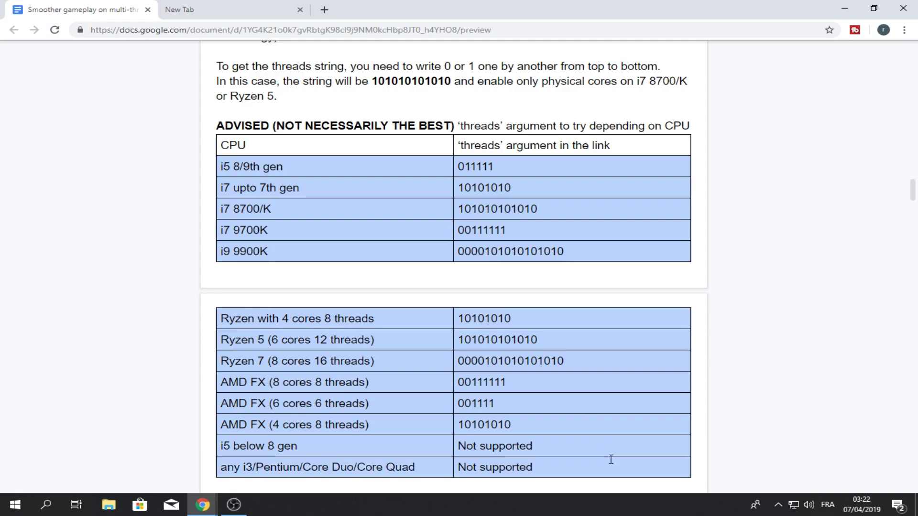
click(611, 460)
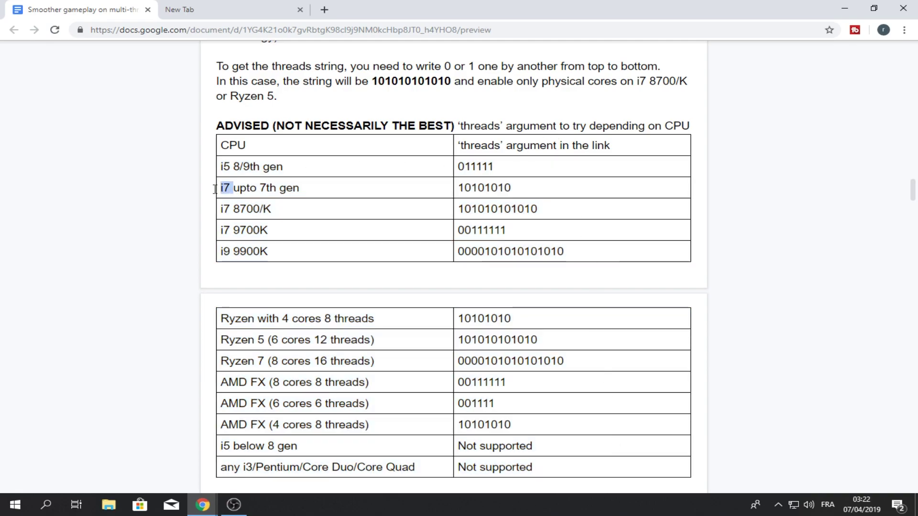
drag(533, 189, 463, 191)
right_click(463, 192)
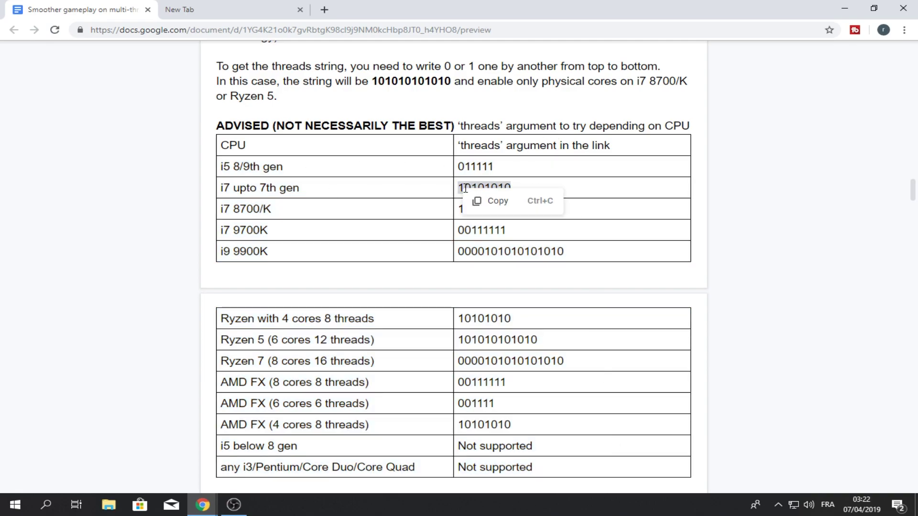
click(482, 203)
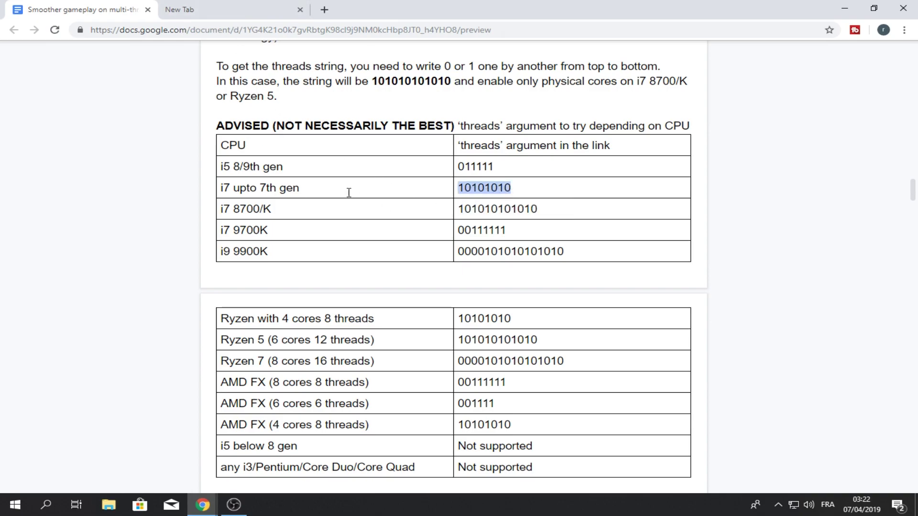
drag(255, 160, 438, 473)
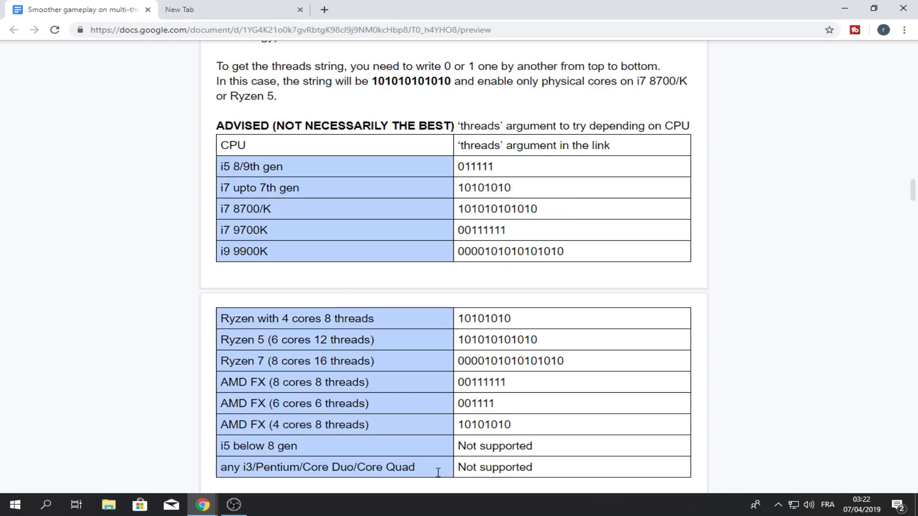
Replace the threads value in the new tab's fortnite_thread URL with the copied 10101010.
click(253, 11)
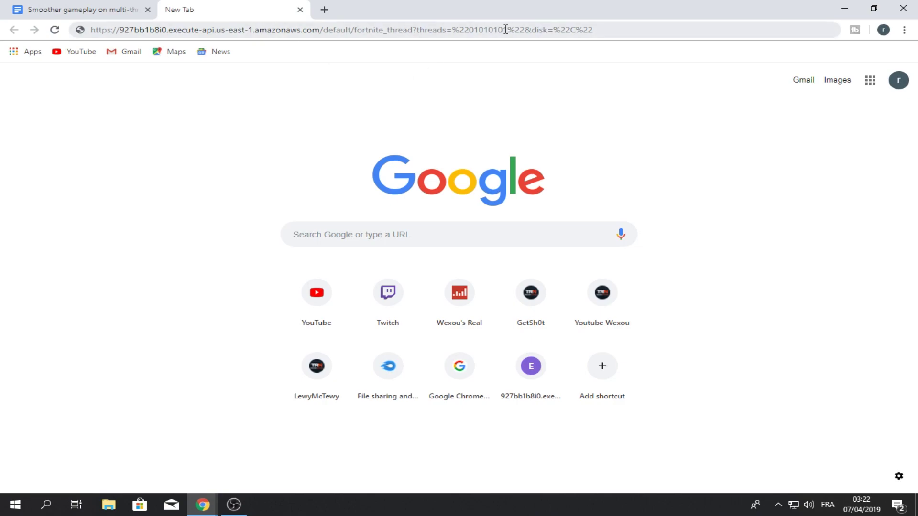
drag(511, 30, 481, 36)
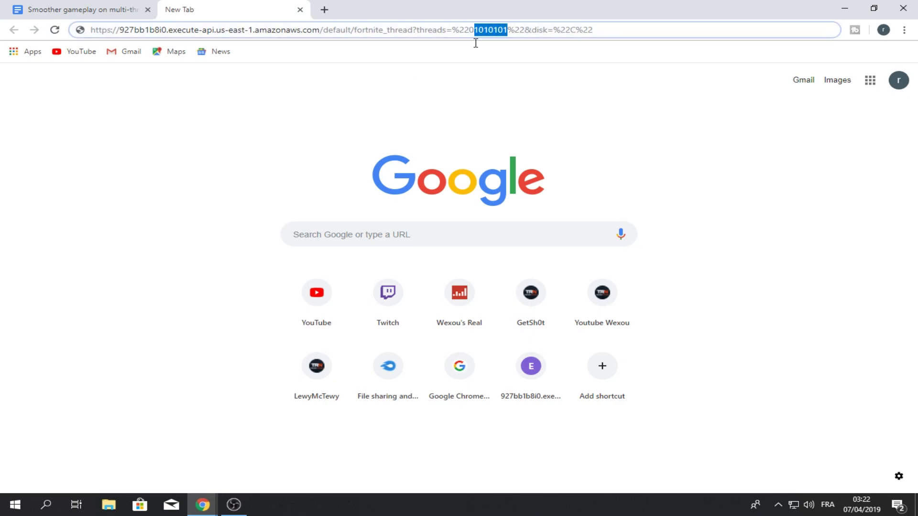
drag(477, 36, 467, 40)
click(499, 31)
drag(495, 31, 473, 36)
key(ctrl+v)
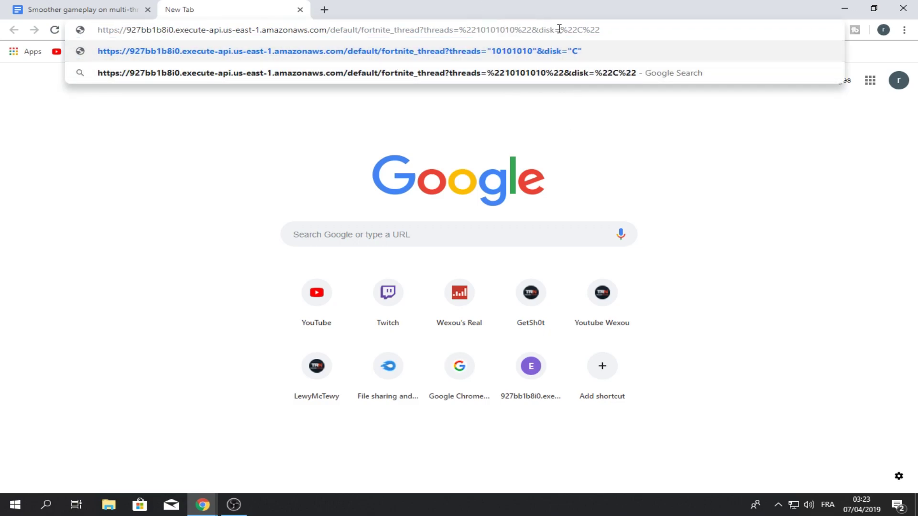
Change the disk letter in the fortnite_thread URL to D.
mouse_move(564, 31)
mouse_down()
mouse_move(617, 29)
mouse_move(568, 36)
mouse_up()
click(583, 30)
drag(598, 30, 560, 30)
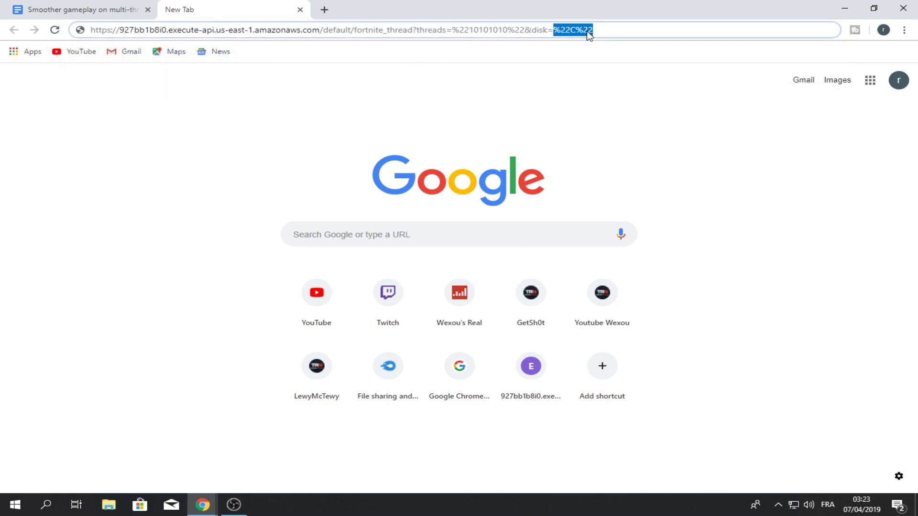
click(582, 30)
key(BackSpace)
text(D)
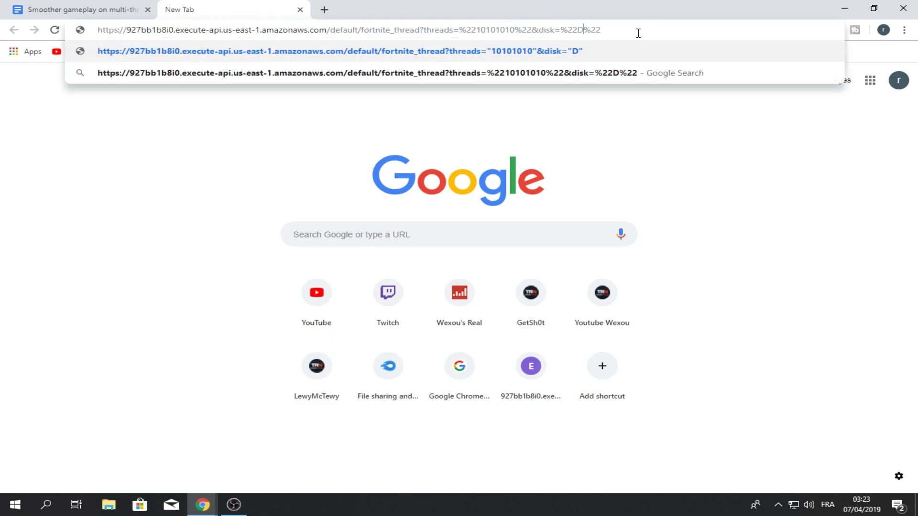
Set the disk letter in the fortnite_thread URL to C and load the page.
key(BackSpace)
text(C)
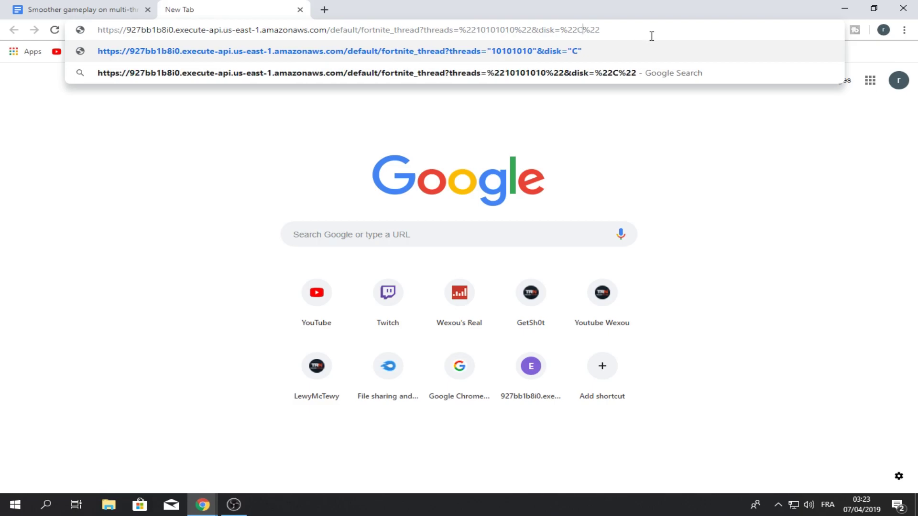
key(Return)
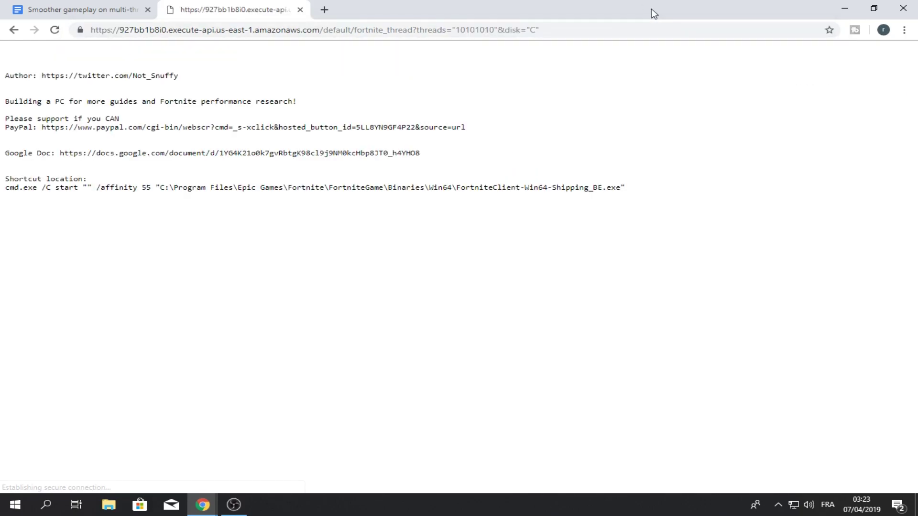
Copy the command under 'Shortcut location', from cmd.exe through FortniteClient-Win64-Shipping_BE.exe, leaving out the final quotation mark.
drag(598, 201, 5, 54)
click(491, 176)
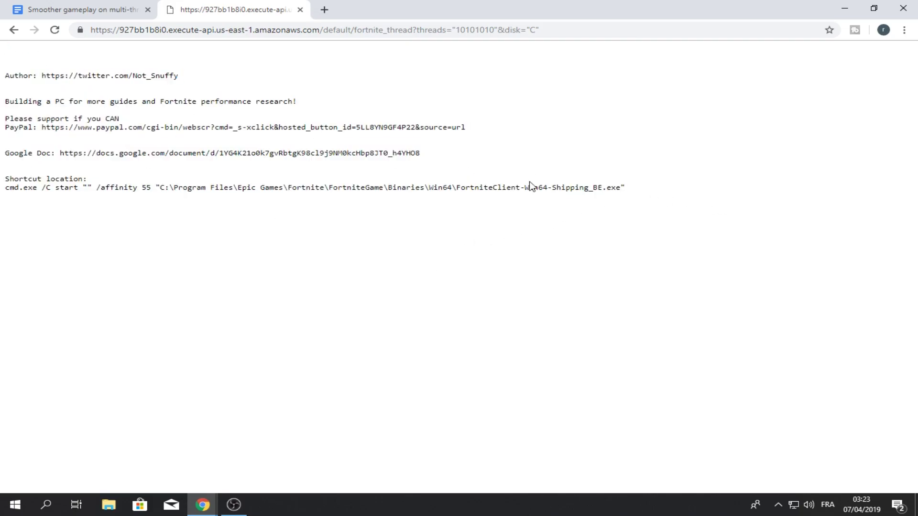
mouse_move(179, 76)
mouse_down()
mouse_move(142, 76)
mouse_move(168, 76)
mouse_up()
click(570, 205)
drag(6, 181, 102, 184)
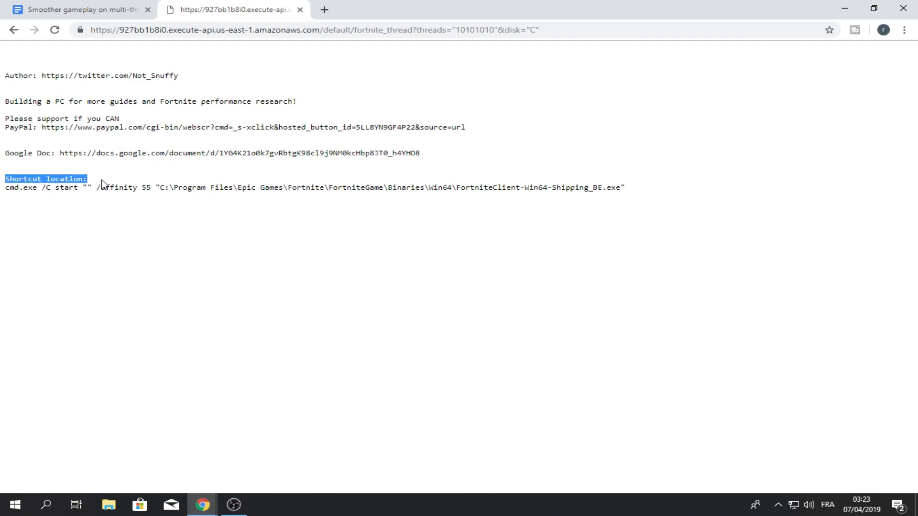
click(16, 186)
drag(7, 187, 624, 200)
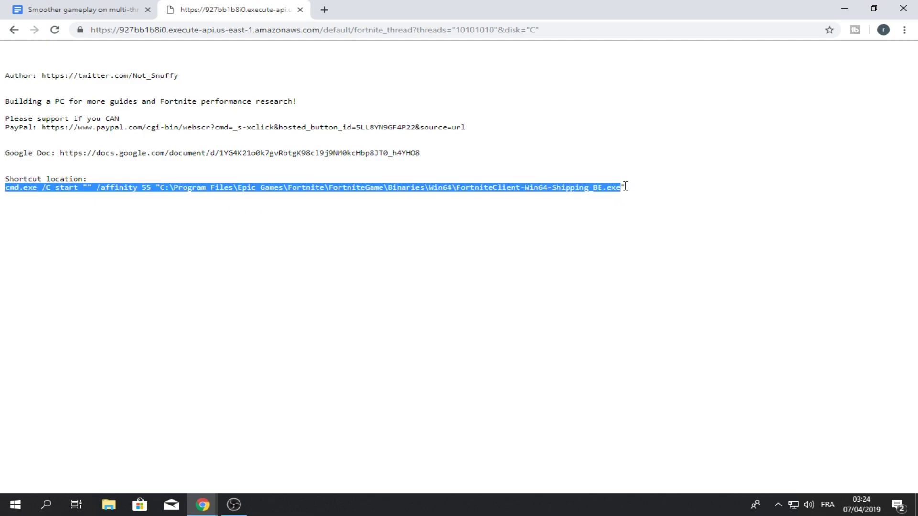
right_click(609, 190)
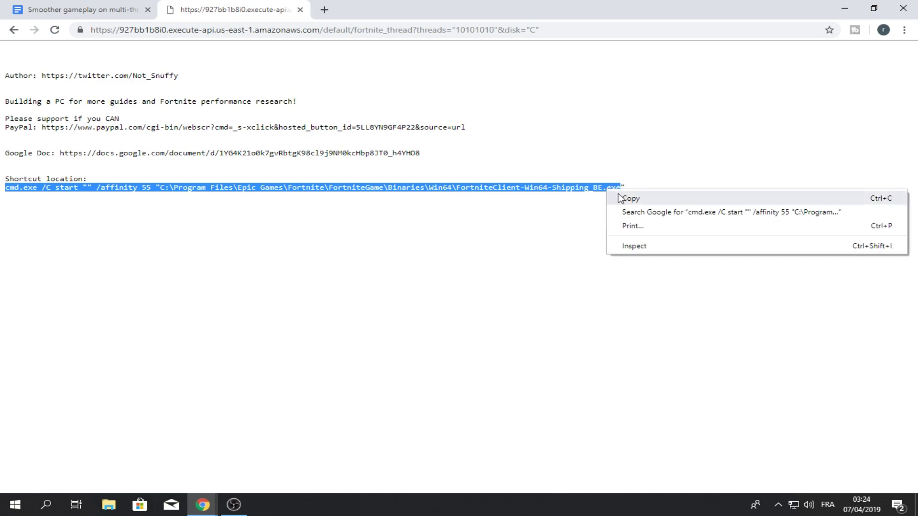
click(630, 199)
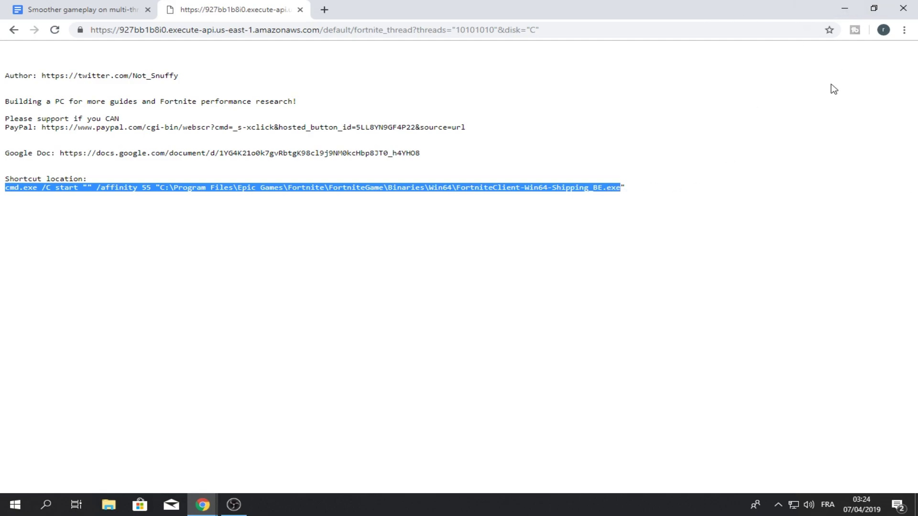
Create a new shortcut on the desktop with the copied cmd.exe affinity command as its item location.
click(843, 8)
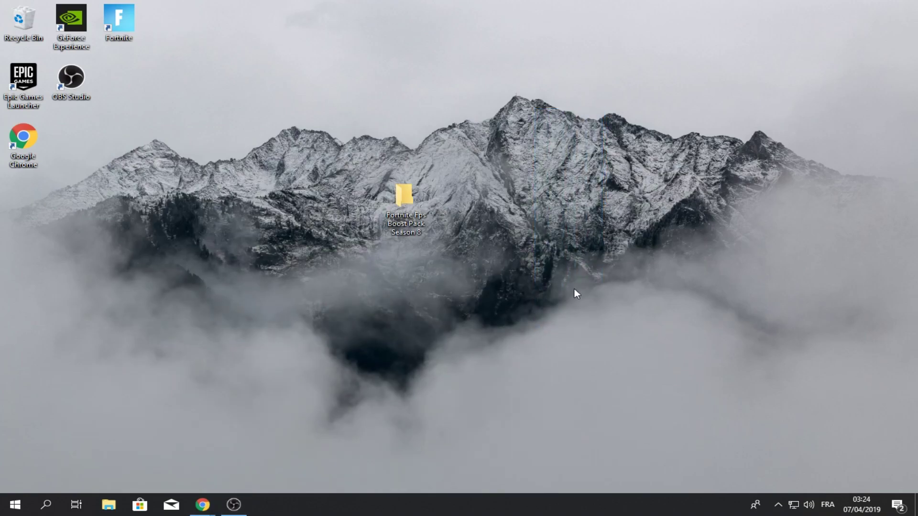
right_click(577, 185)
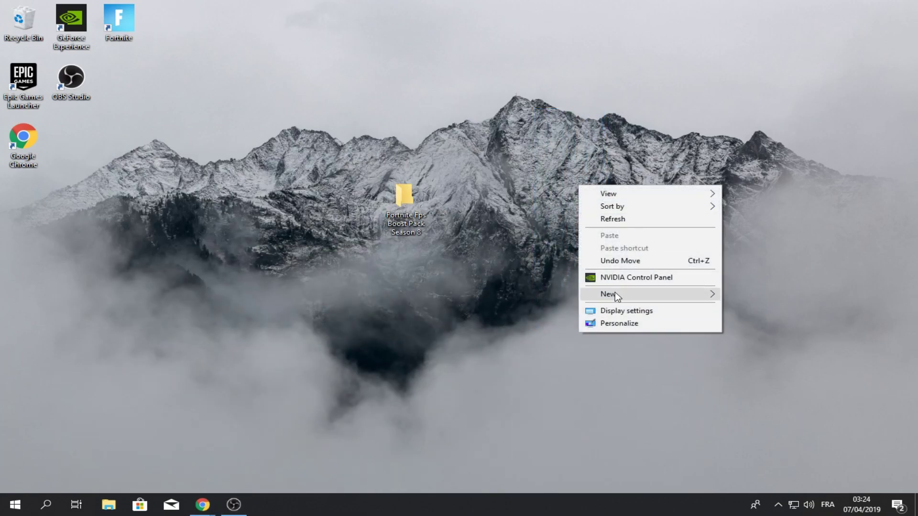
mouse_move(614, 293)
click(747, 308)
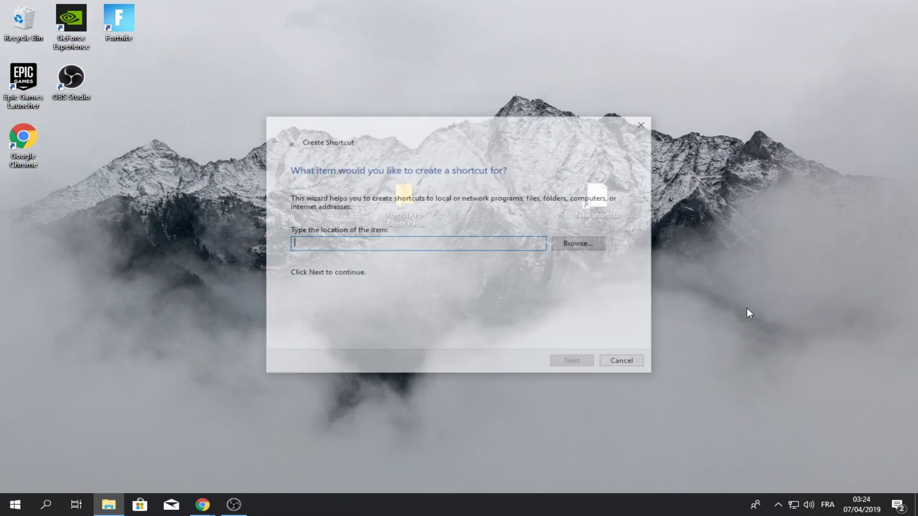
key(ctrl+v)
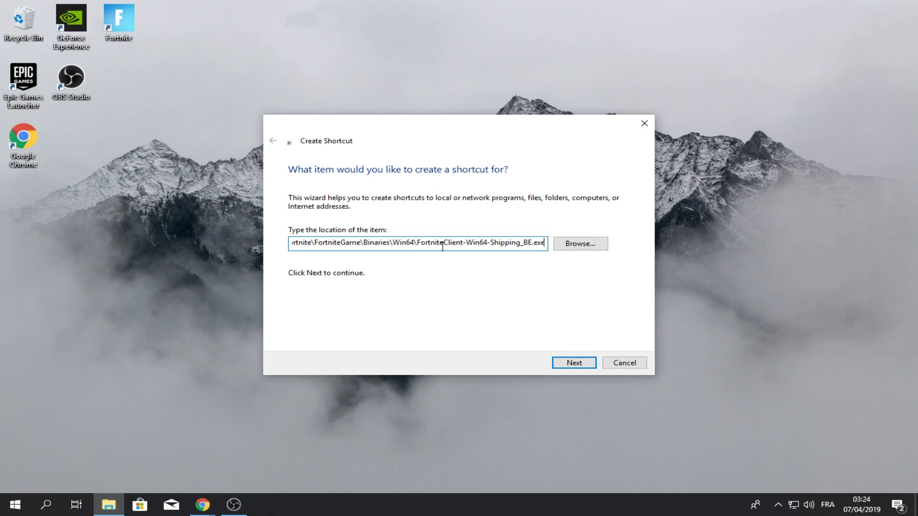
click(568, 365)
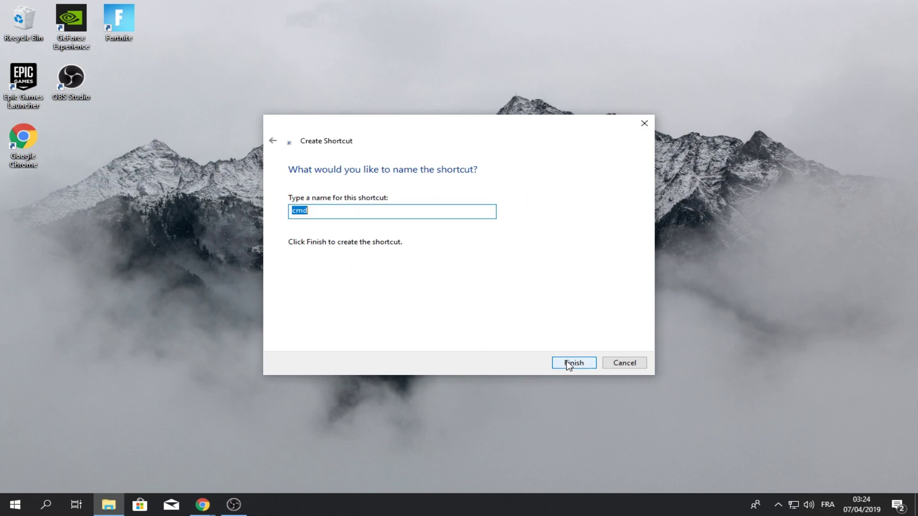
Name the shortcut Fortnite, finish creating it, and place it beside the Fortnite Fps Boost Pack Season 8 folder.
key(BackSpace)
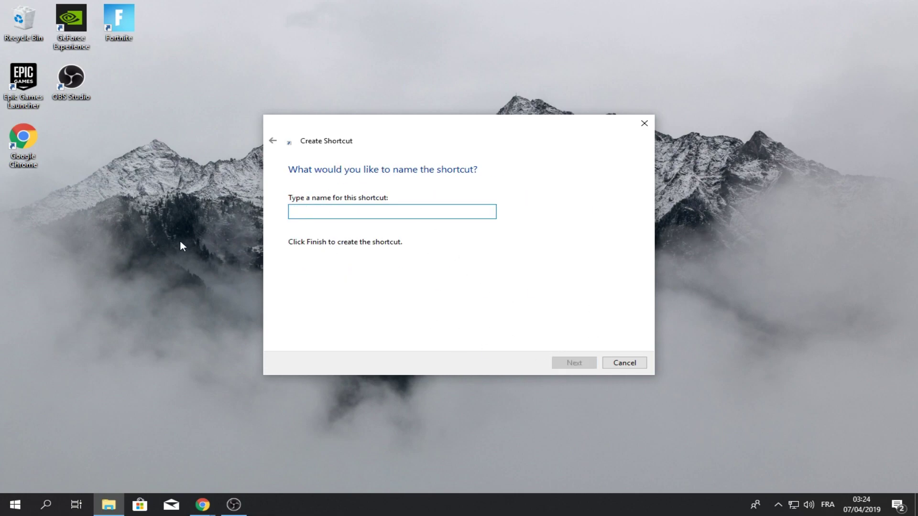
text(Fortnite)
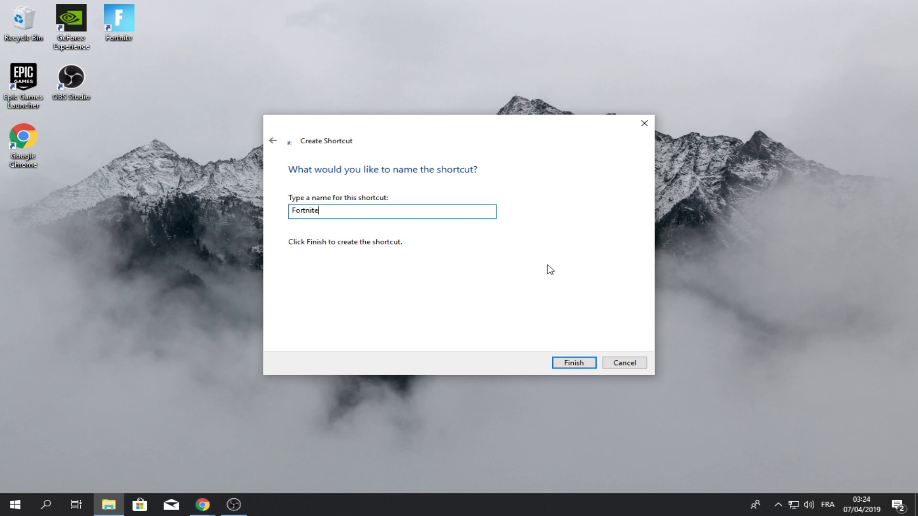
click(565, 365)
drag(603, 196, 460, 196)
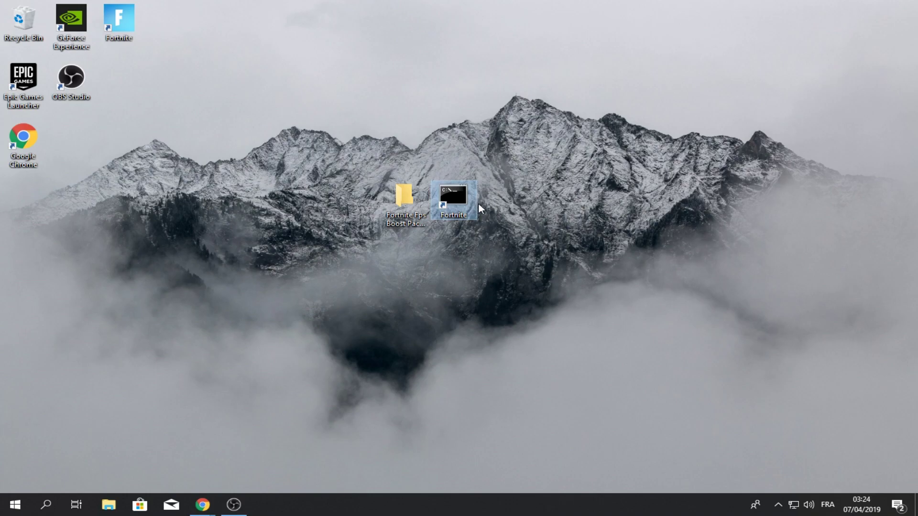
Launch Fortnite from the new desktop shortcut, and quit the game from its lobby.
double_click(464, 204)
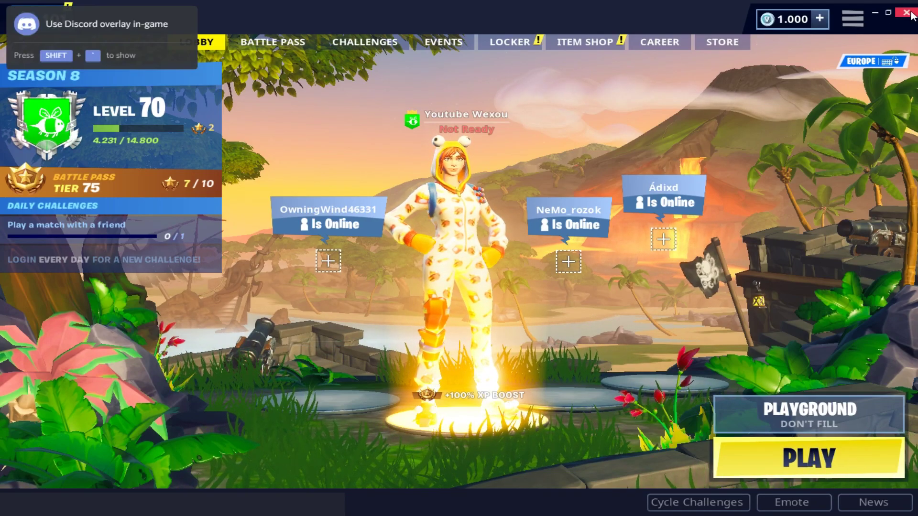
click(907, 13)
click(656, 365)
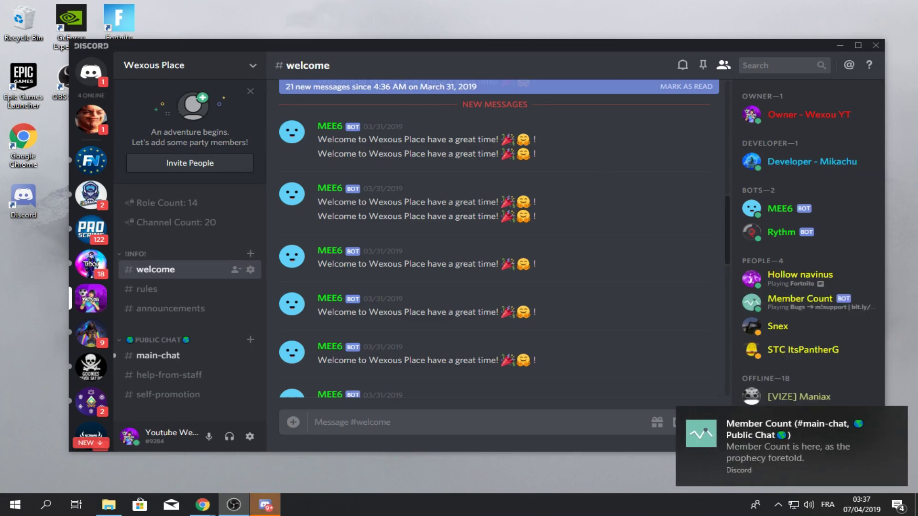
click(897, 418)
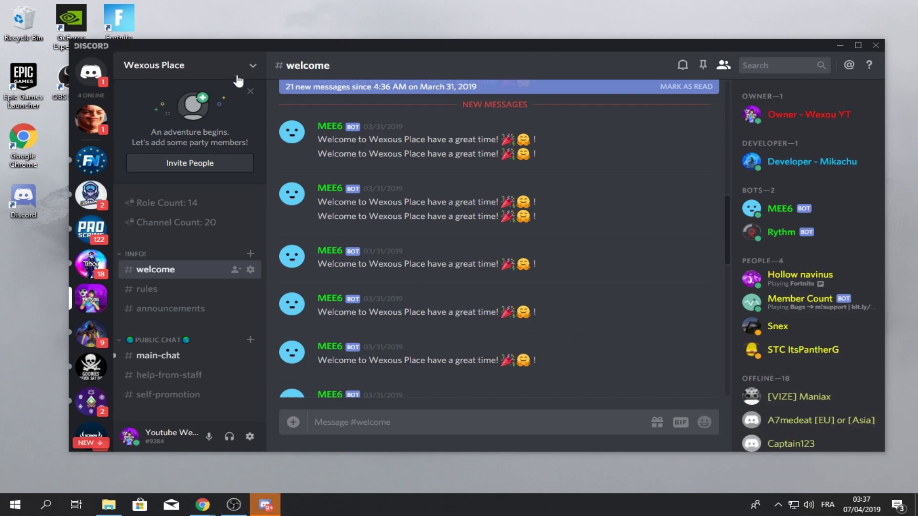
Turn off the in-game overlay in Discord's user settings.
click(152, 67)
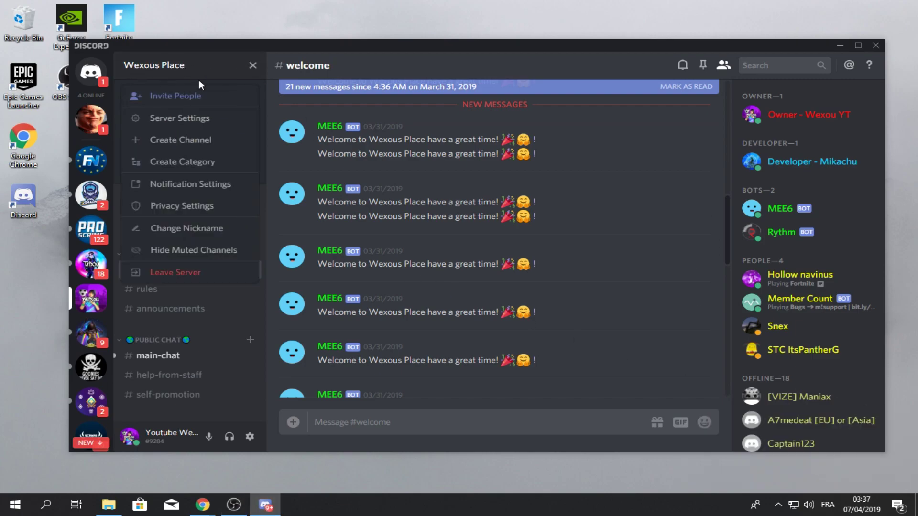
click(367, 67)
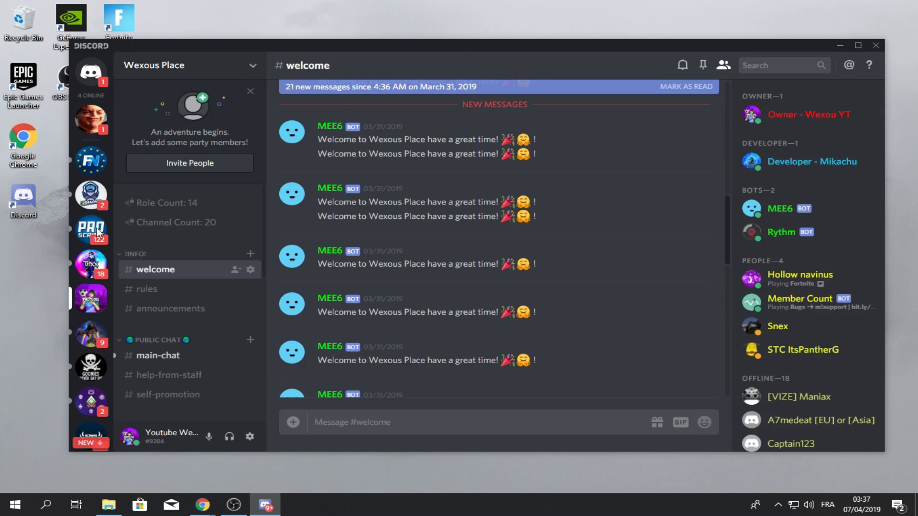
click(249, 437)
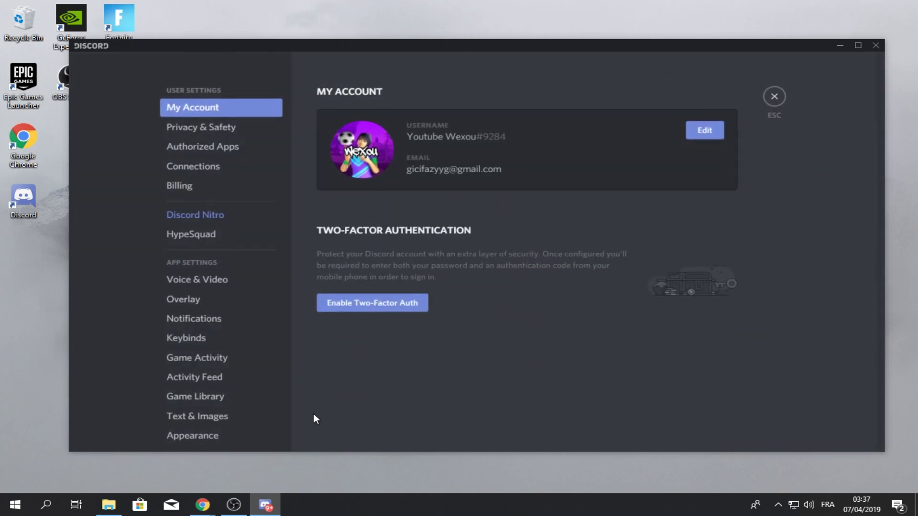
click(201, 299)
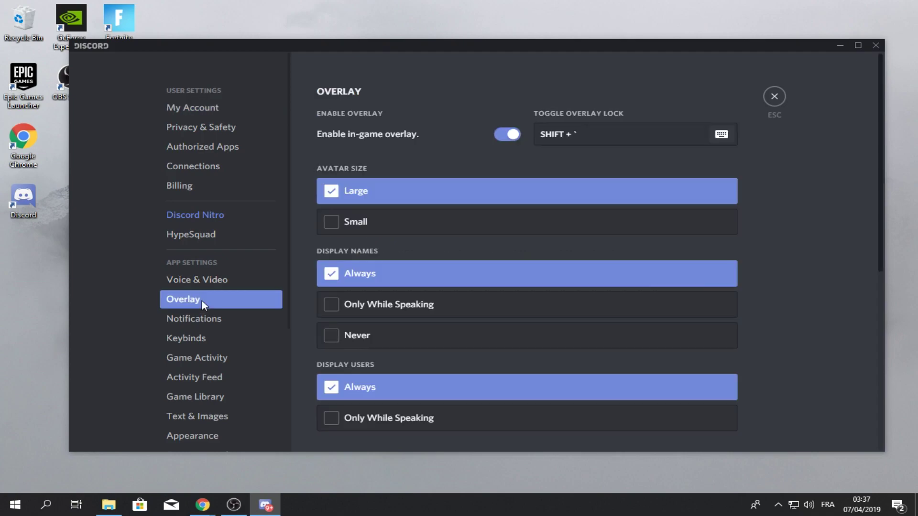
click(507, 136)
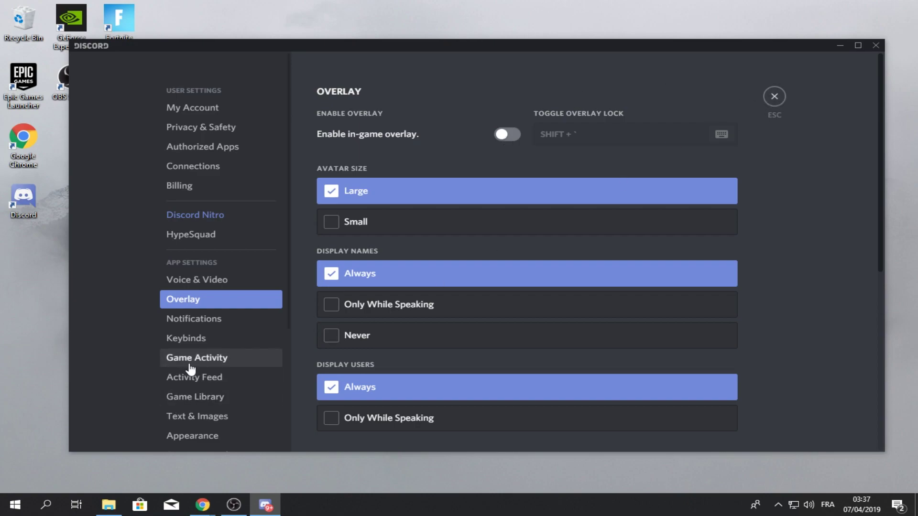
Turn off Hardware Acceleration in the advanced Appearance settings and confirm the change.
scroll(345, 345, down, 5)
scroll(210, 359, down, 2)
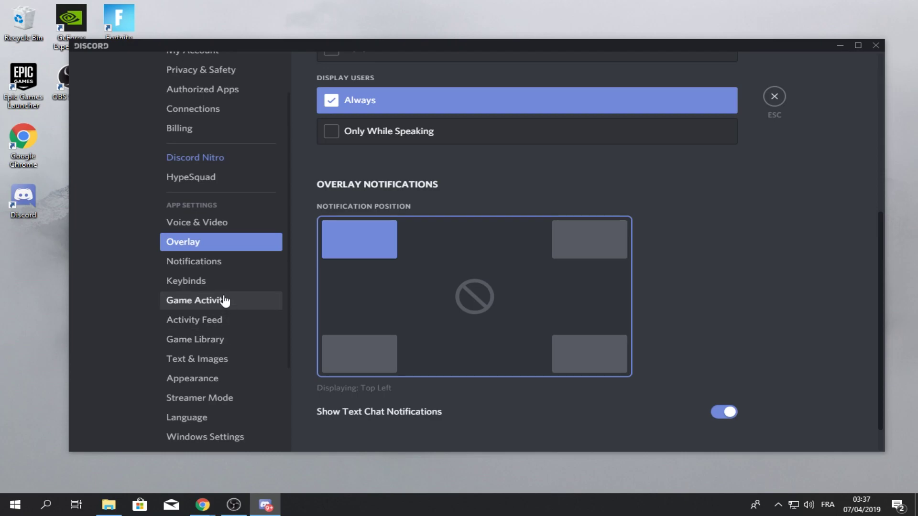
click(205, 380)
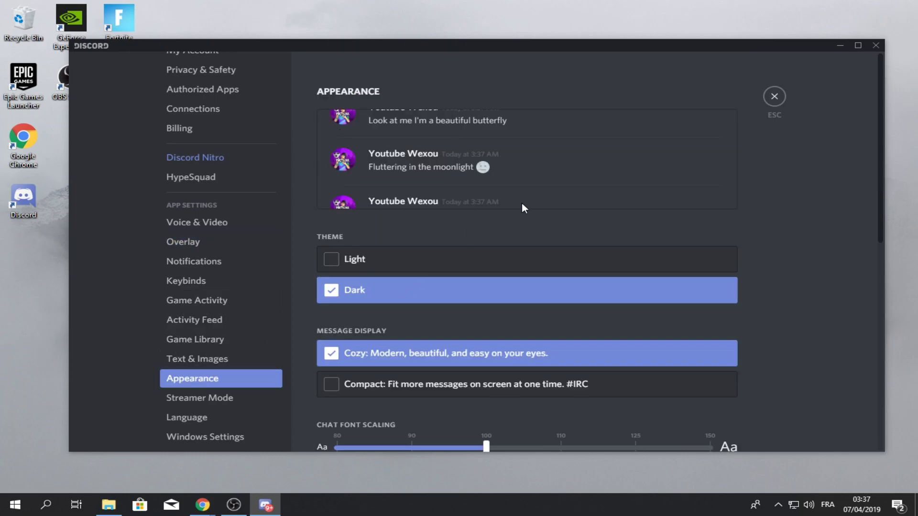
scroll(524, 206, down, 10)
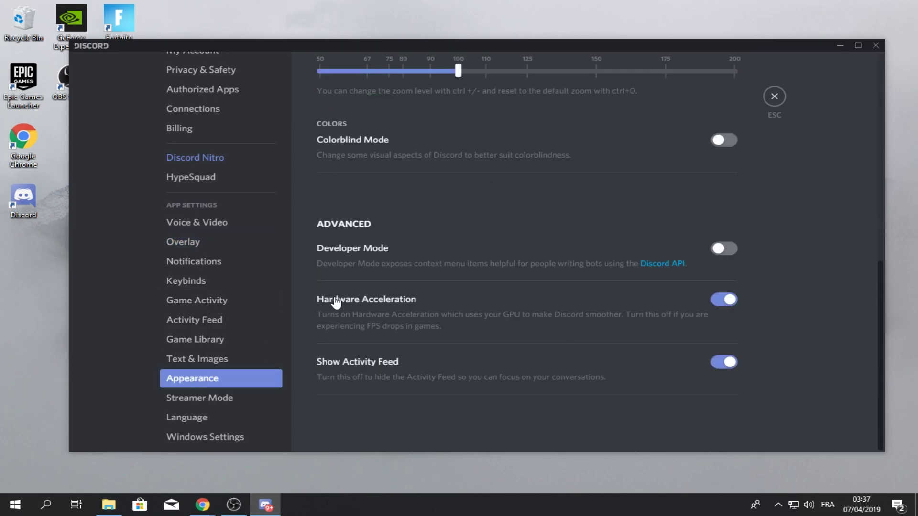
click(726, 300)
click(583, 287)
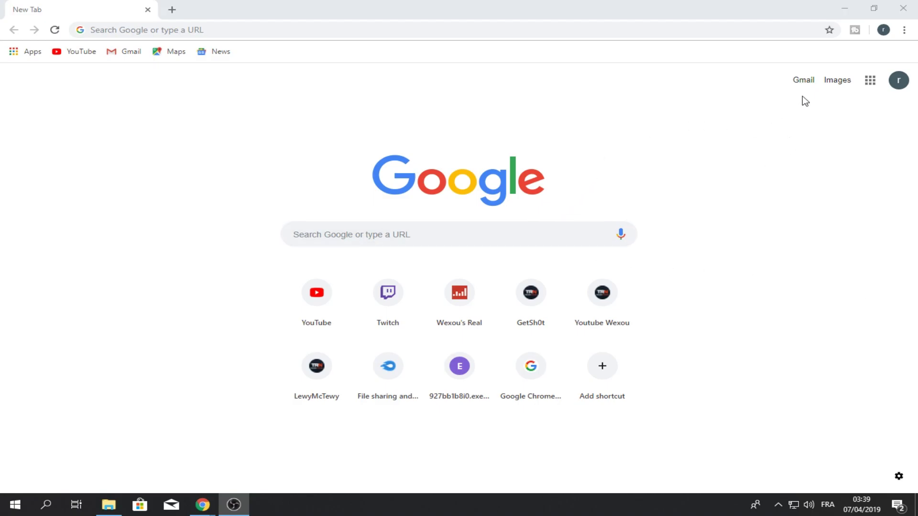
In Chrome's advanced system settings, turn off 'Use hardware acceleration when available' and relaunch the browser.
click(904, 30)
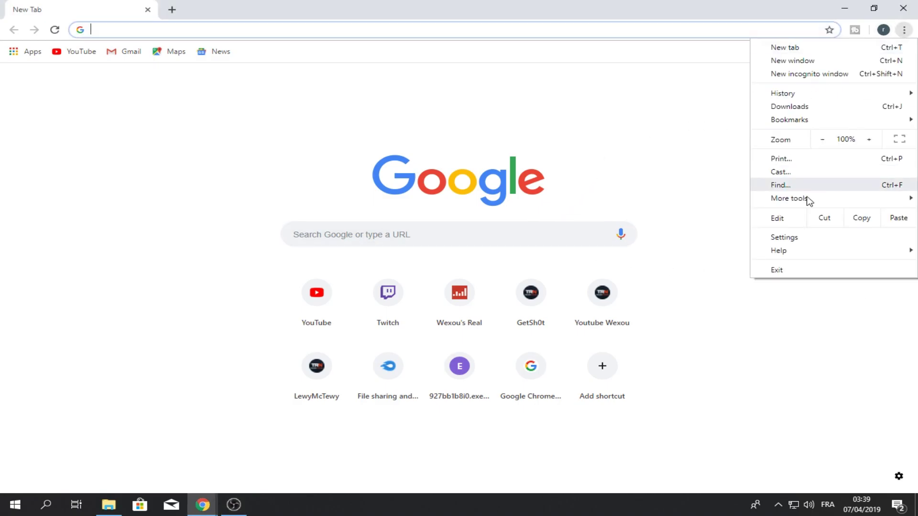
click(784, 238)
scroll(848, 306, down, 10)
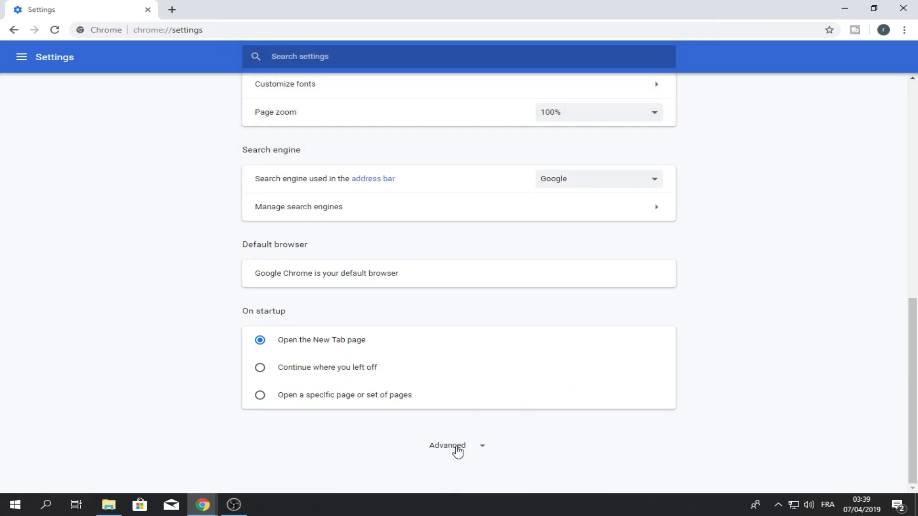
click(456, 446)
scroll(459, 430, down, 20)
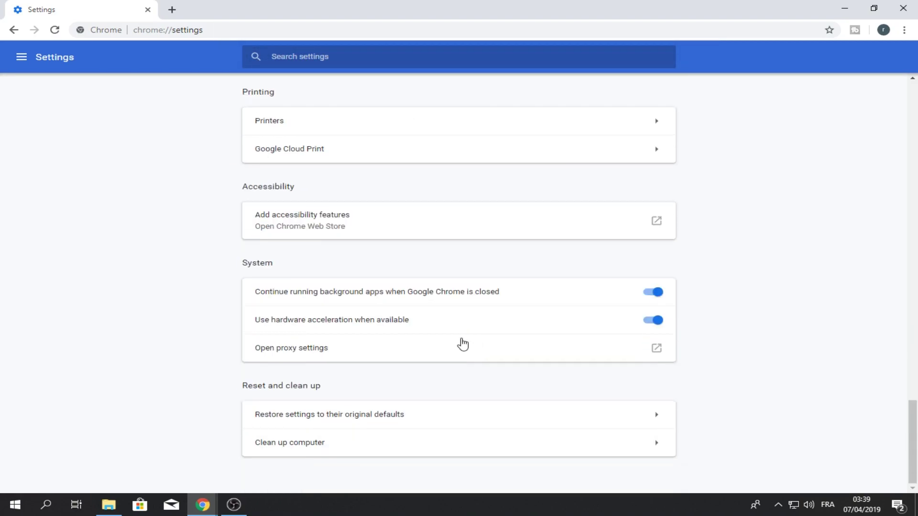
double_click(269, 262)
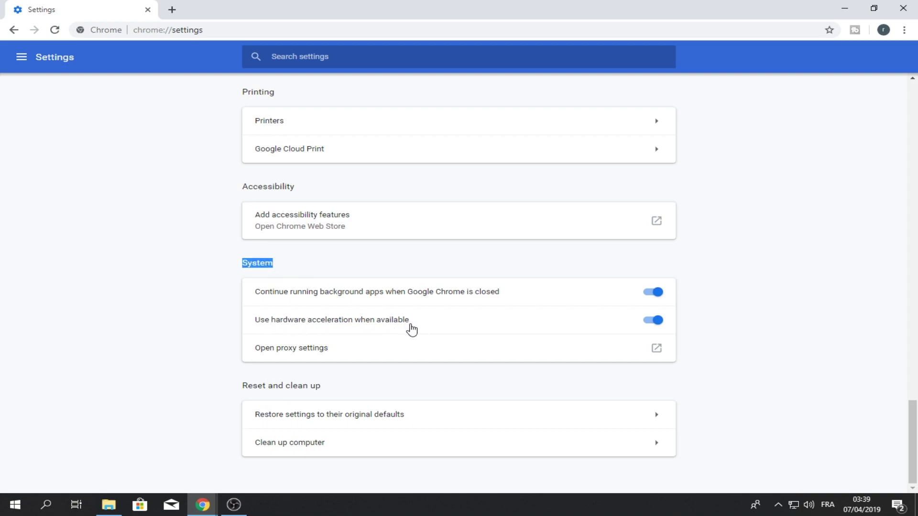
click(652, 320)
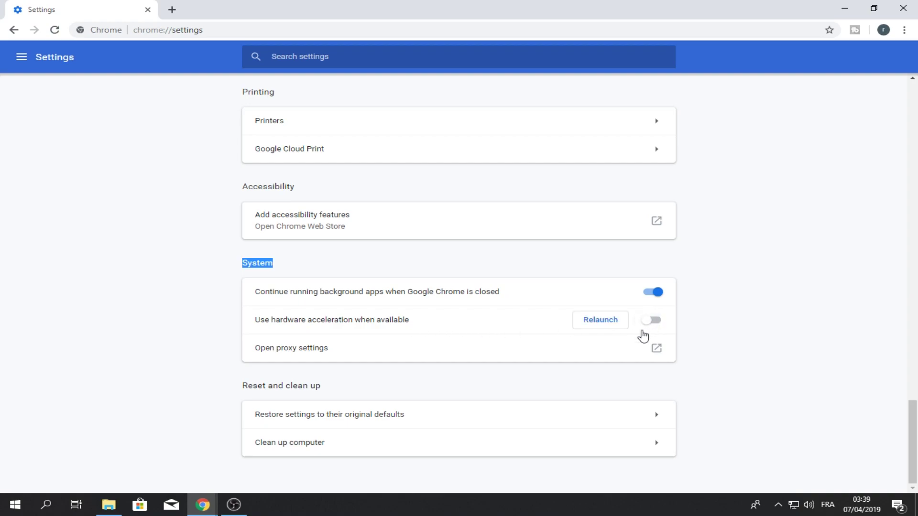
click(624, 327)
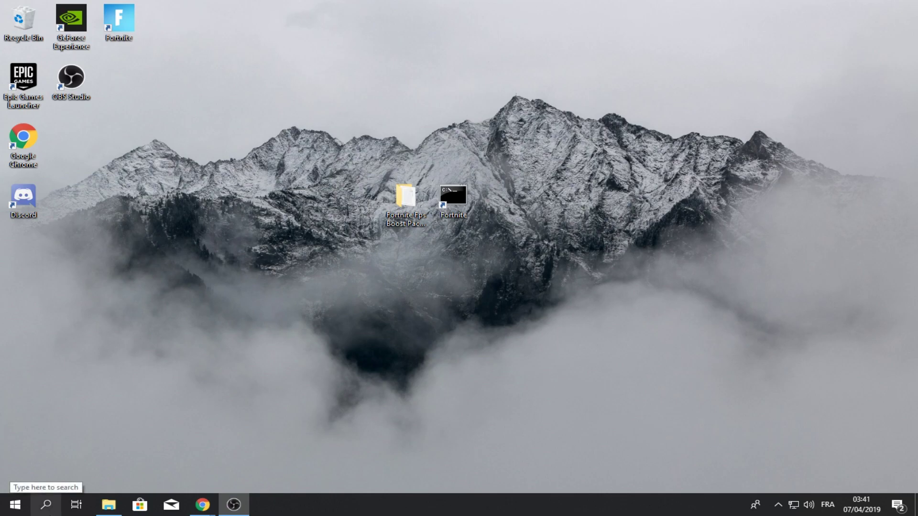
Search Windows for 'power option', open the Power Options list of power plans, and minimise its window.
click(46, 505)
text(powe)
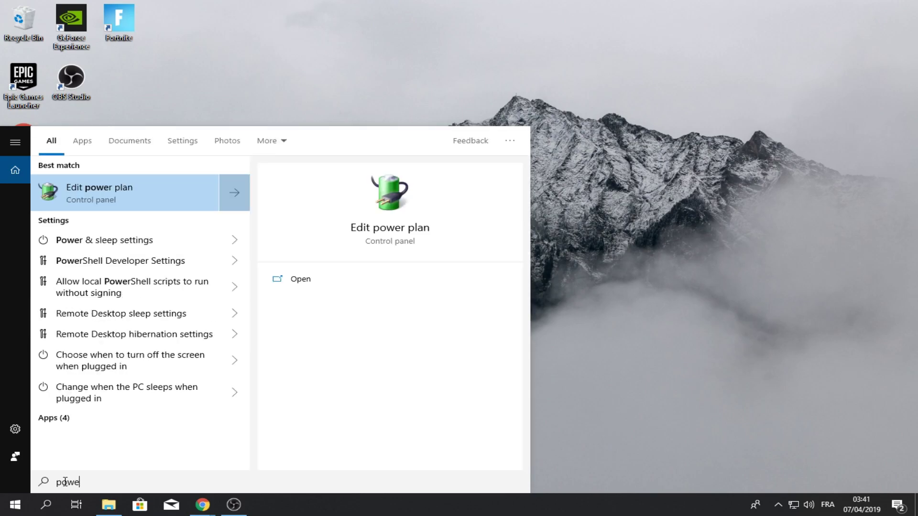
text(r option)
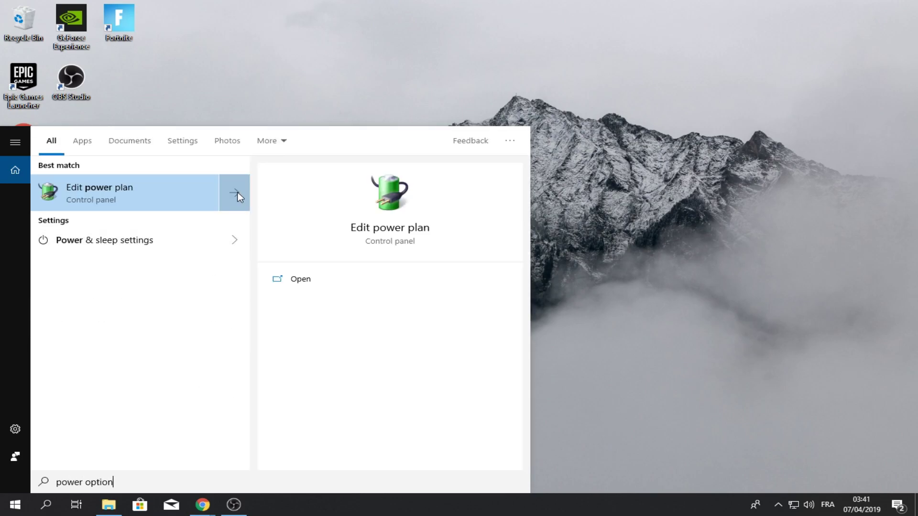
click(239, 197)
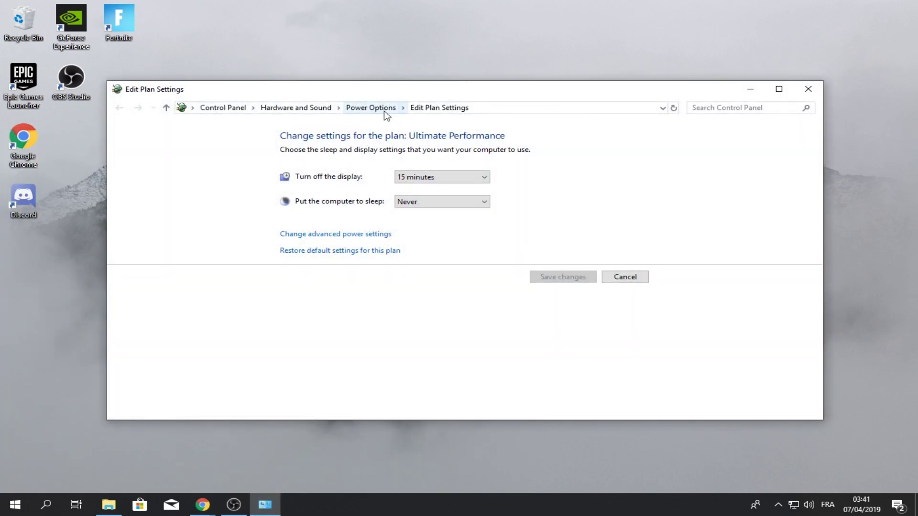
click(371, 108)
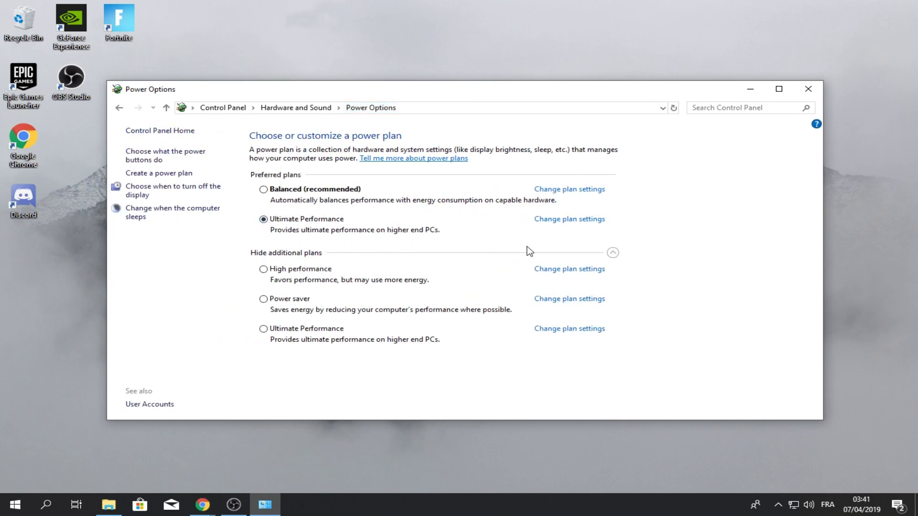
click(749, 91)
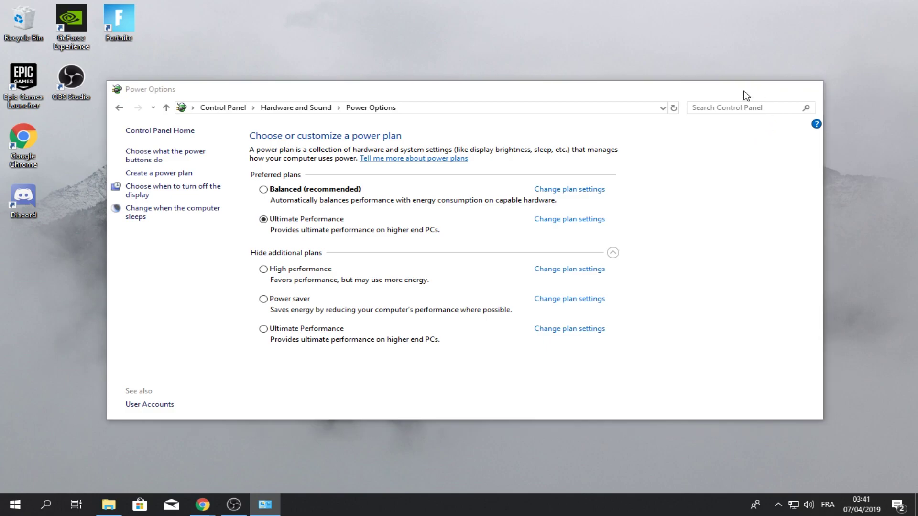
Copy the powercfg command from CMD Ultimate command in the Fortnite Fps Boost Pack Season 8 folder, close the file, and open Windows search.
double_click(400, 194)
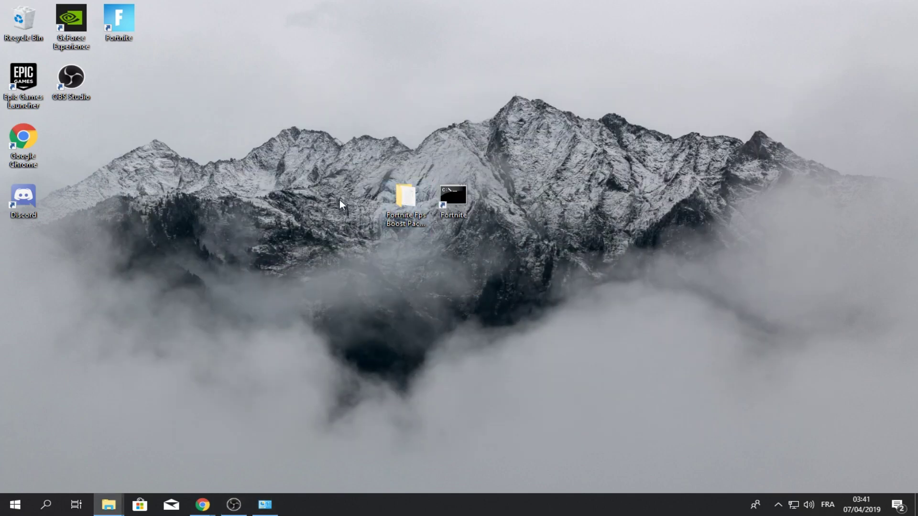
drag(829, 165, 265, 79)
click(301, 165)
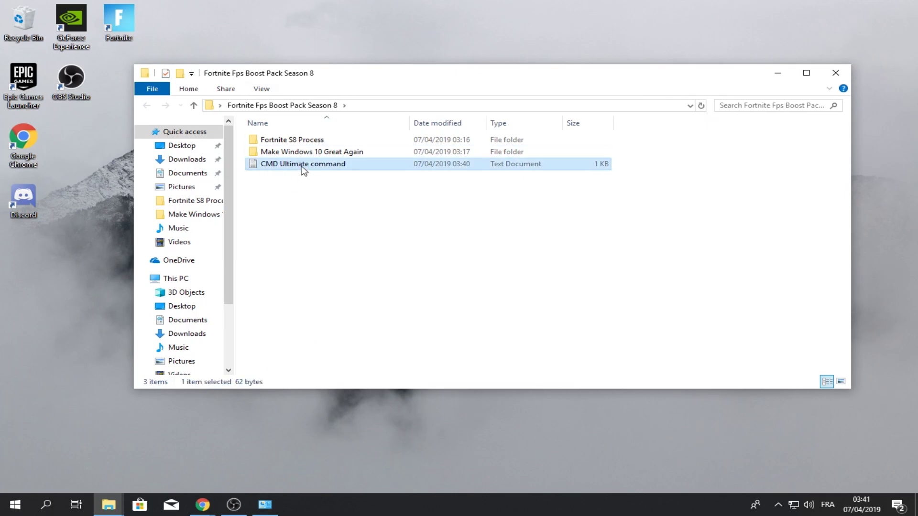
double_click(304, 168)
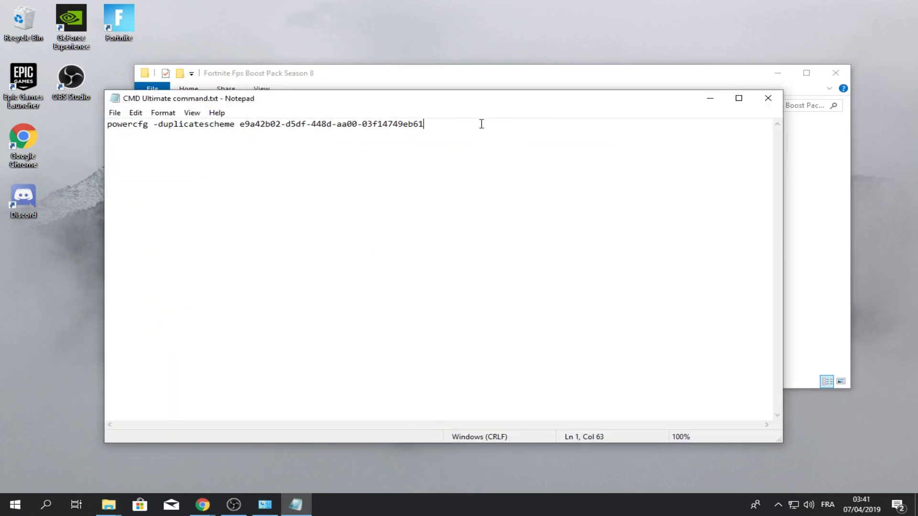
drag(481, 123, 74, 127)
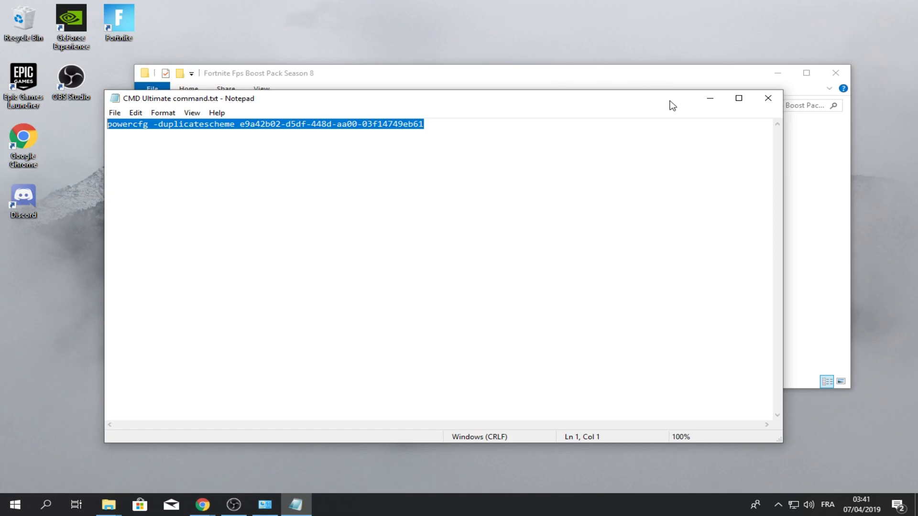
click(768, 98)
click(47, 504)
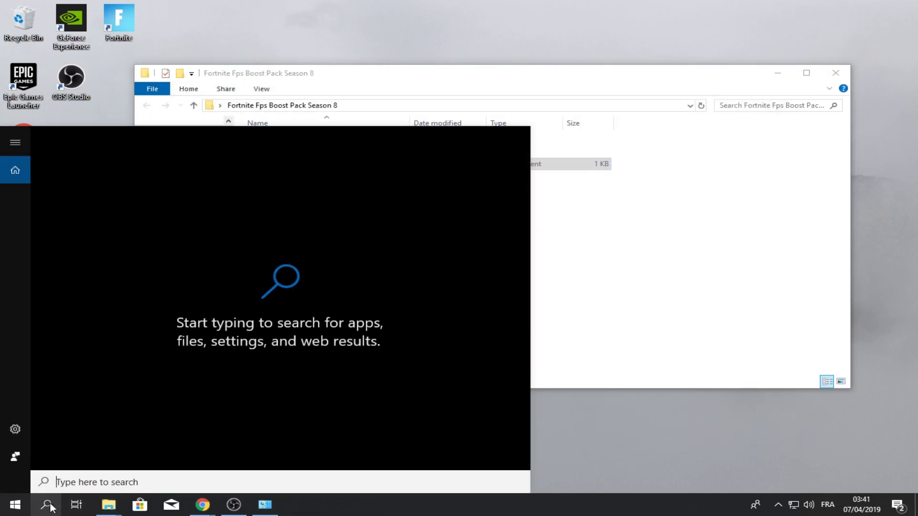
text(note)
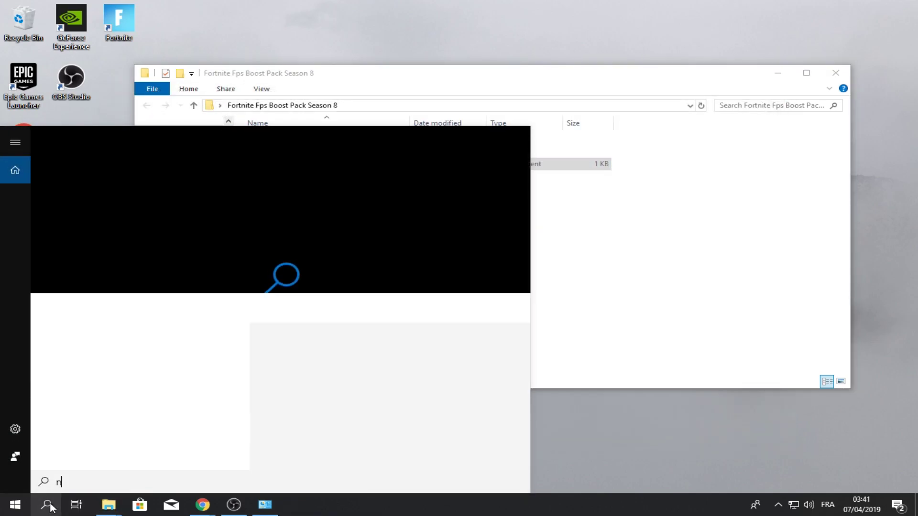
key(BackSpace)
key(BackSpace)
key(BackSpace)
key(BackSpace)
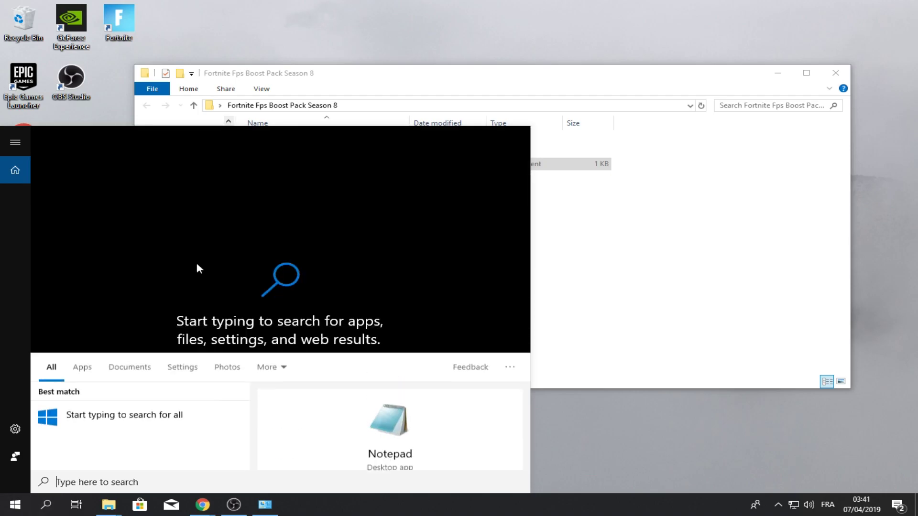
Run 'powercfg -duplicatescheme e9a42b02-d5df-448d-aa00-03f14749eb61' in Command Prompt as administrator, and close the console.
text(command)
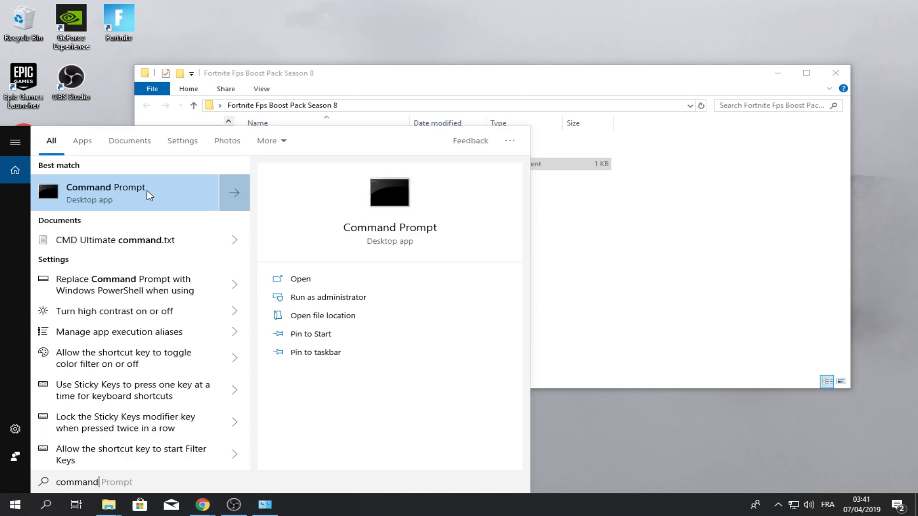
right_click(148, 191)
click(182, 206)
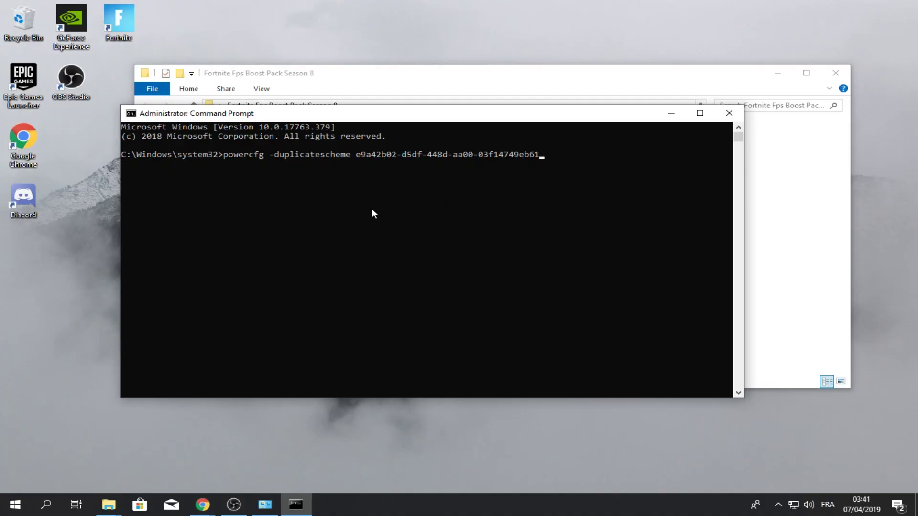
key(Return)
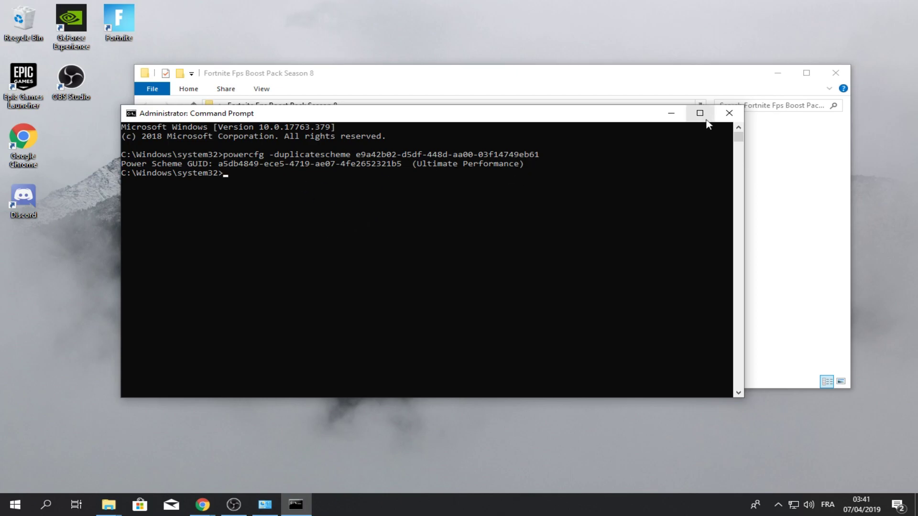
click(735, 119)
Check in Power Options that an Ultimate Performance plan is selected, close the window, and show the desktop.
key(alt+Tab)
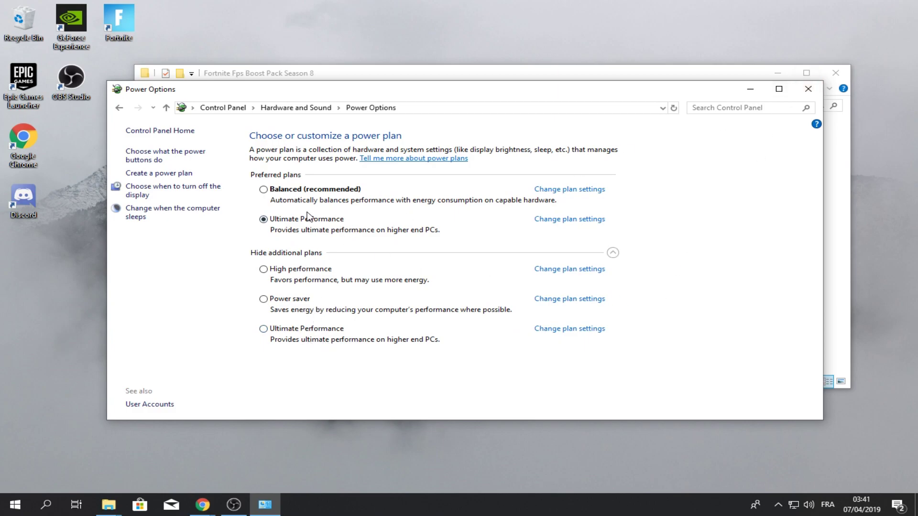
click(808, 89)
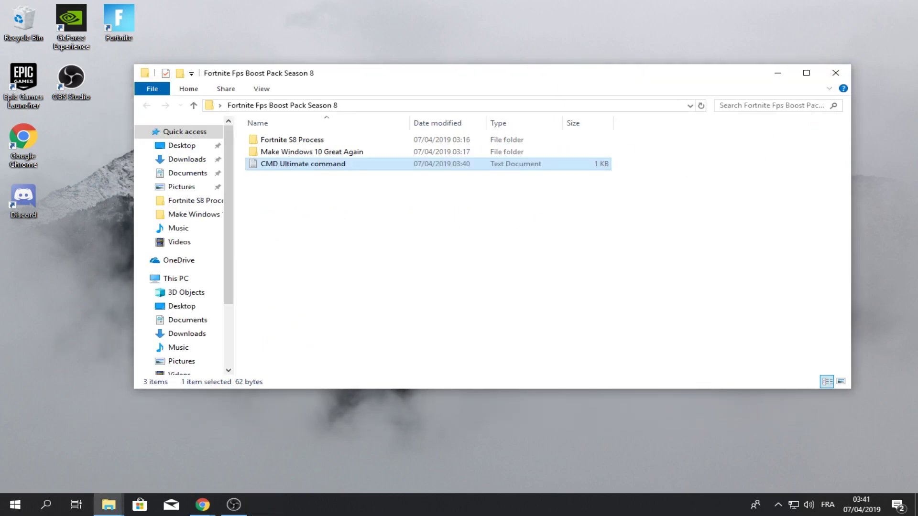
click(915, 504)
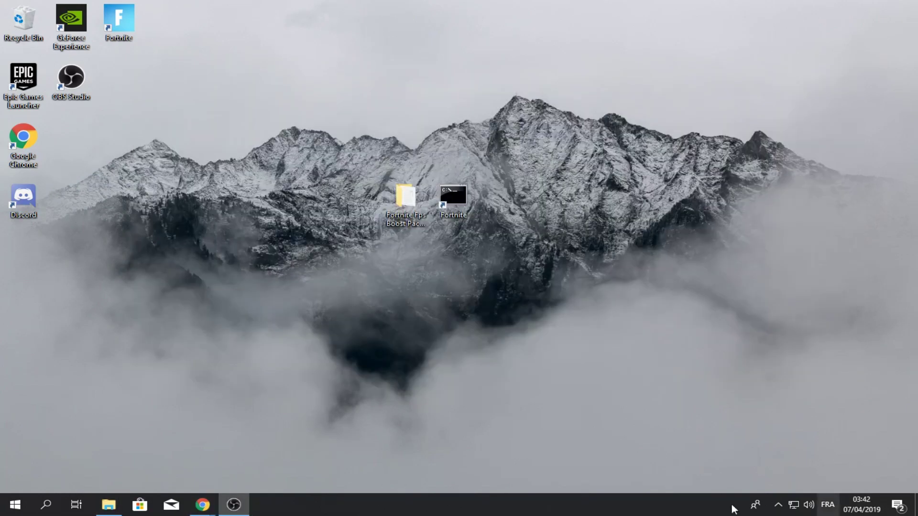
Search Windows for %appdata%, open the folder, and go to the Local folder inside AppData.
click(45, 505)
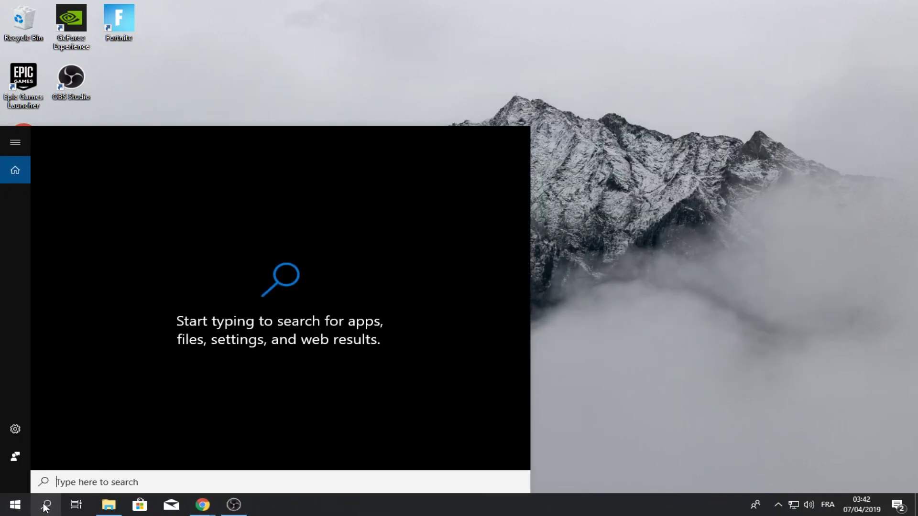
text(%appdat)
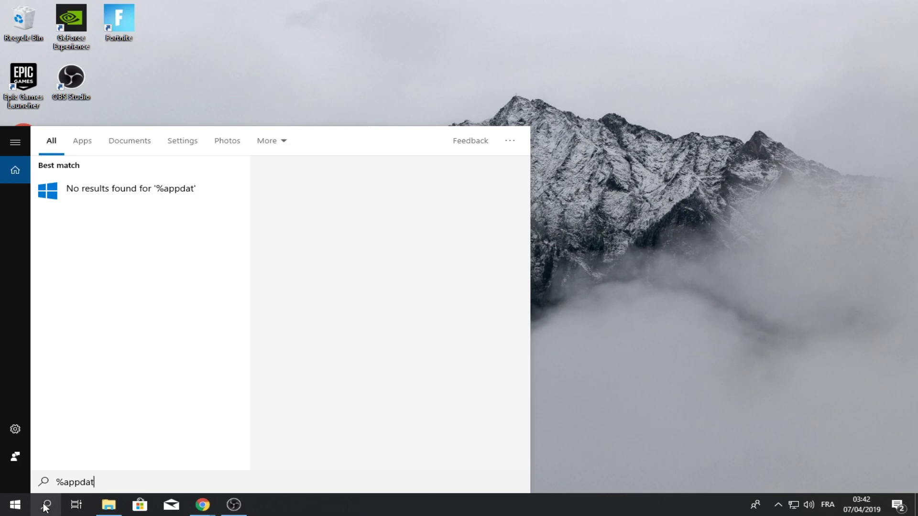
text(a%)
key(Return)
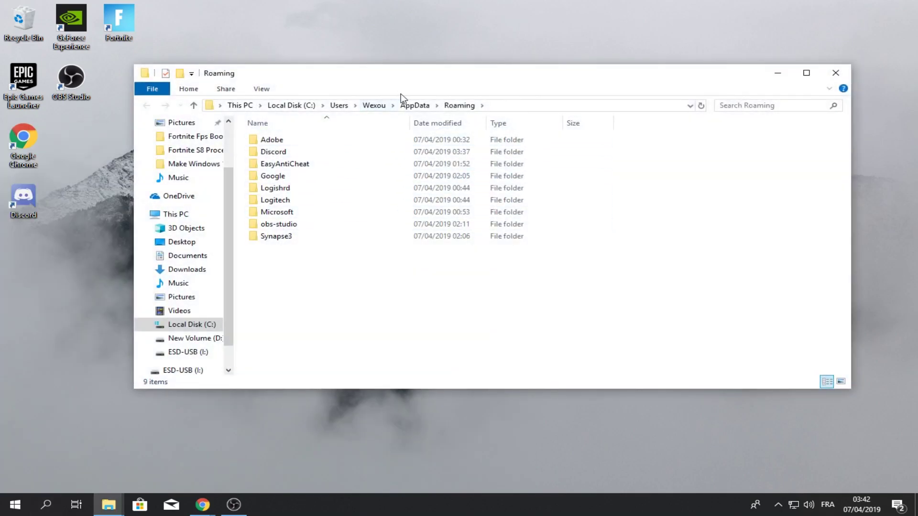
click(415, 106)
double_click(286, 141)
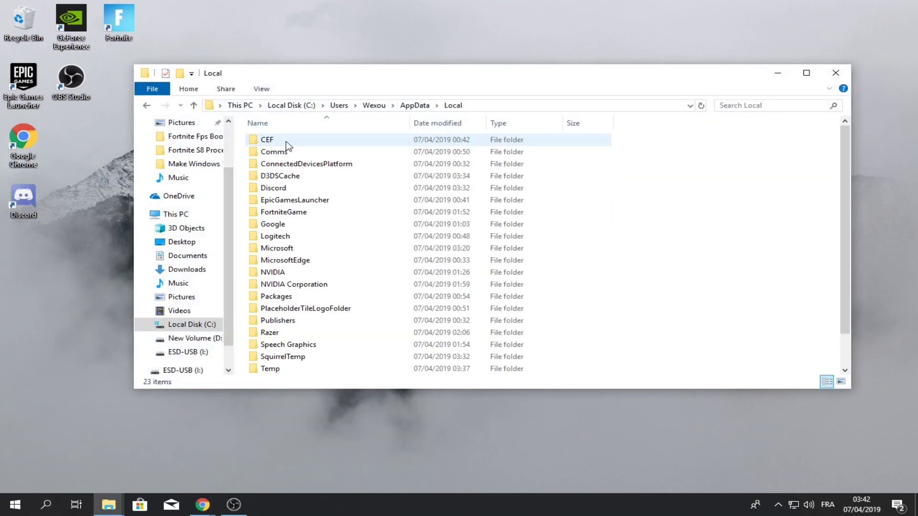
From the Local folder, open FortniteGame, Saved, Config and its WindowsClient folder.
double_click(296, 211)
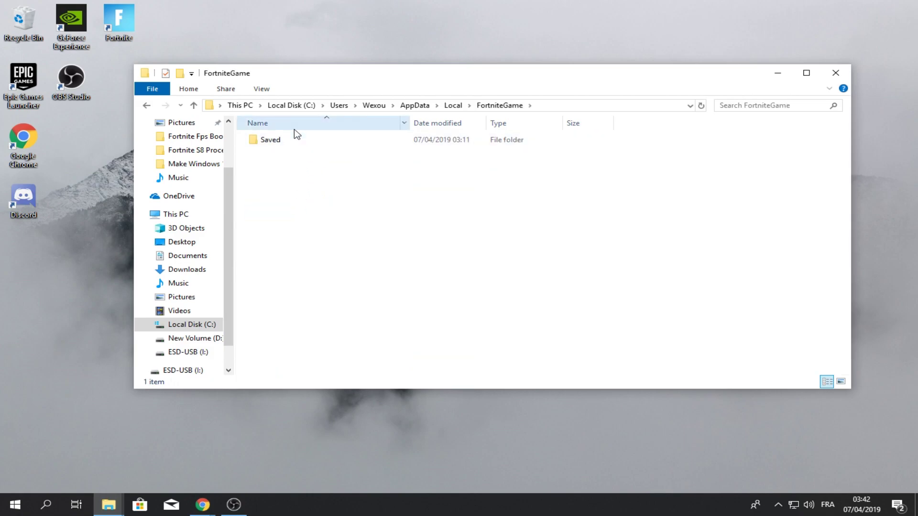
click(291, 141)
double_click(292, 142)
double_click(290, 151)
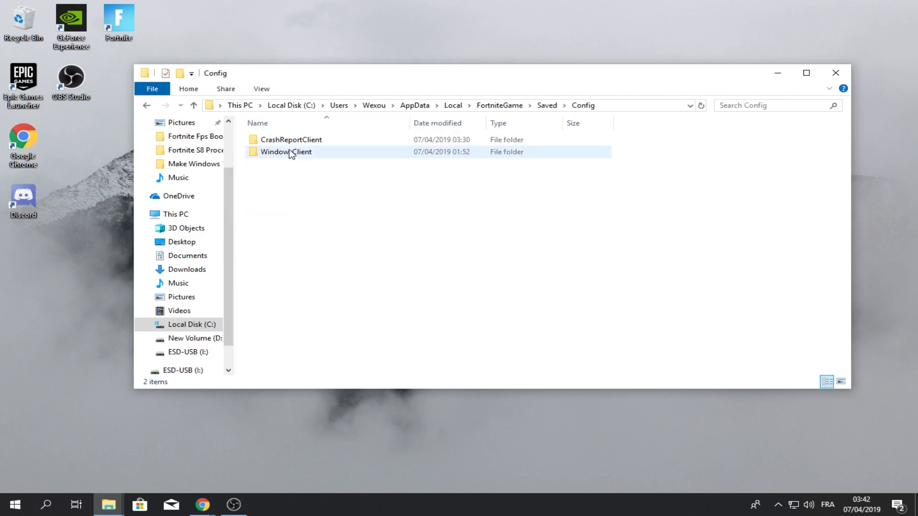
double_click(290, 152)
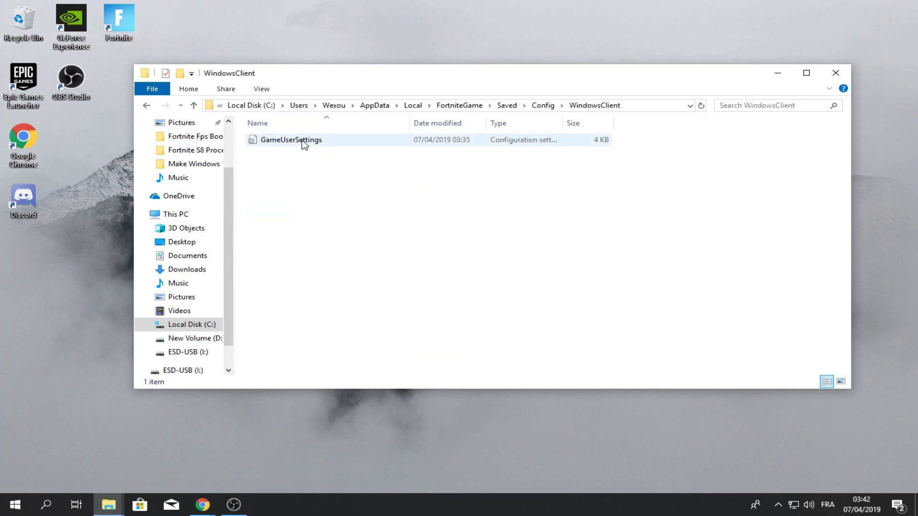
Check the Read-only attribute in the properties of the GameUserSettings file, and close the dialog.
right_click(304, 141)
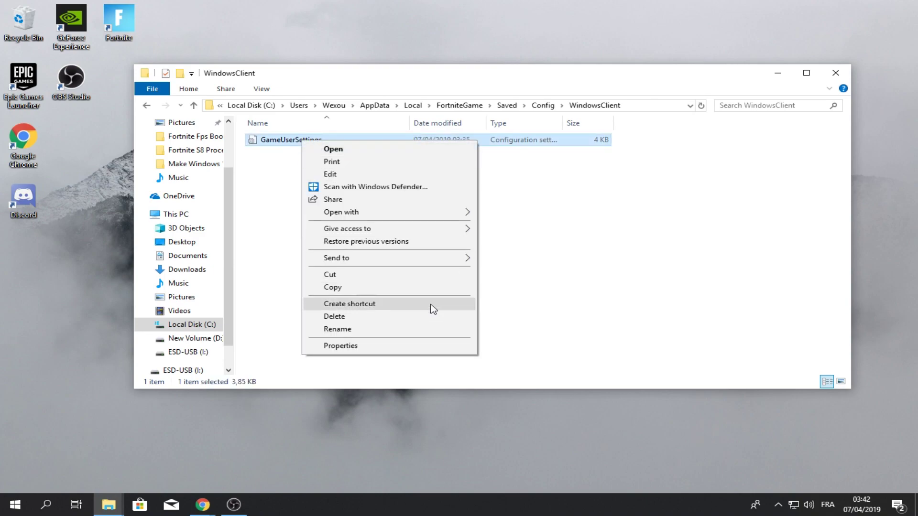
click(387, 347)
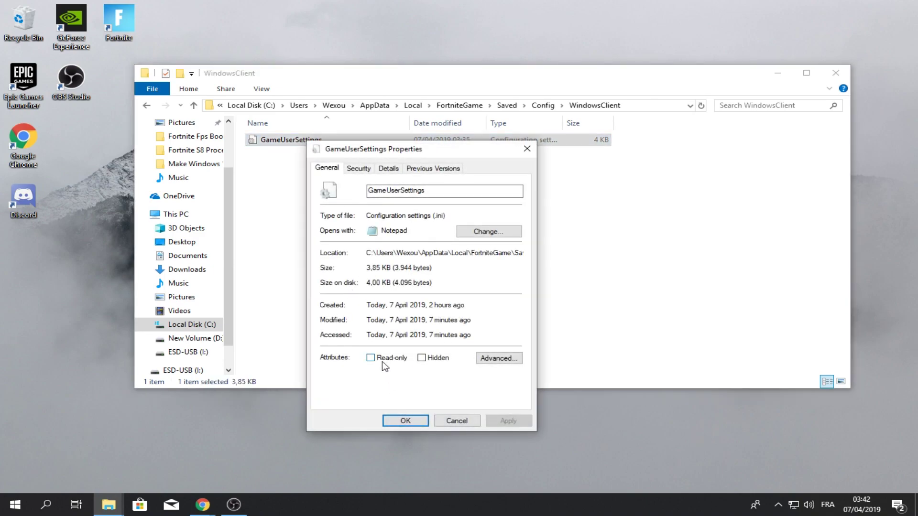
click(405, 421)
Set bShowGrass to False in the GameUserSettings file, and close the file with the change saved.
double_click(342, 139)
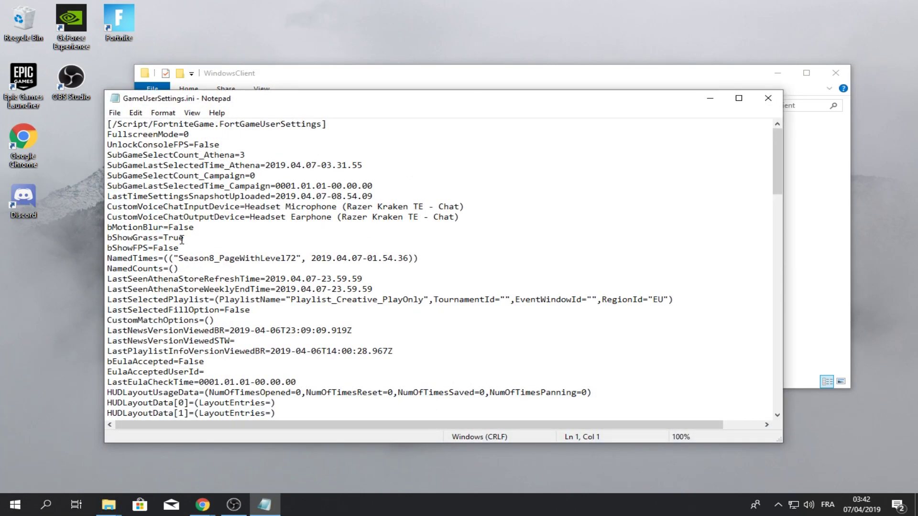
drag(191, 238, 167, 241)
key(BackSpace)
key(BackSpace)
text(Fals)
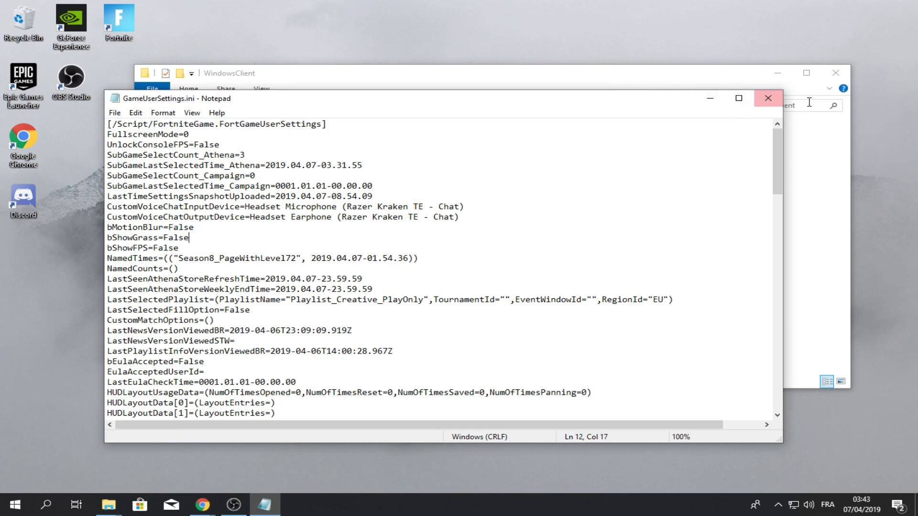
click(767, 98)
click(432, 260)
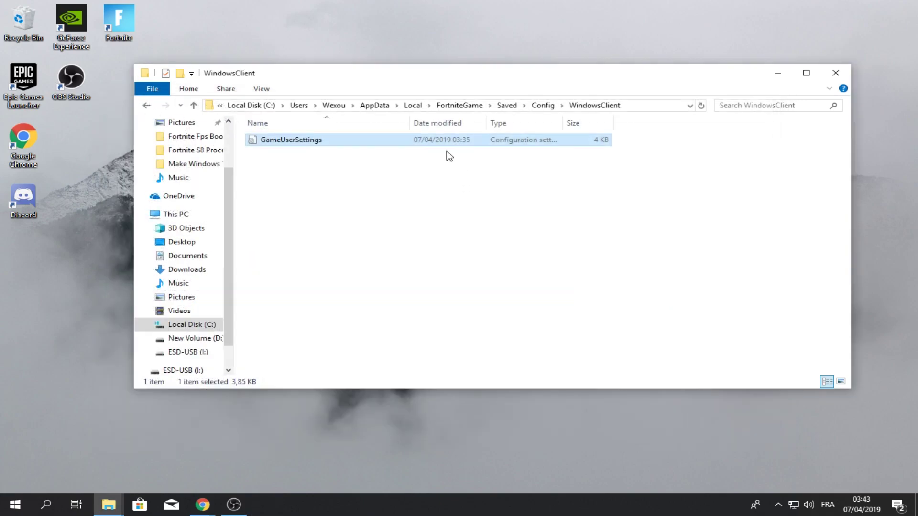
Make the GameUserSettings file Read-only in its properties, apply the change, and close the folder window.
right_click(443, 147)
right_click(439, 141)
click(468, 346)
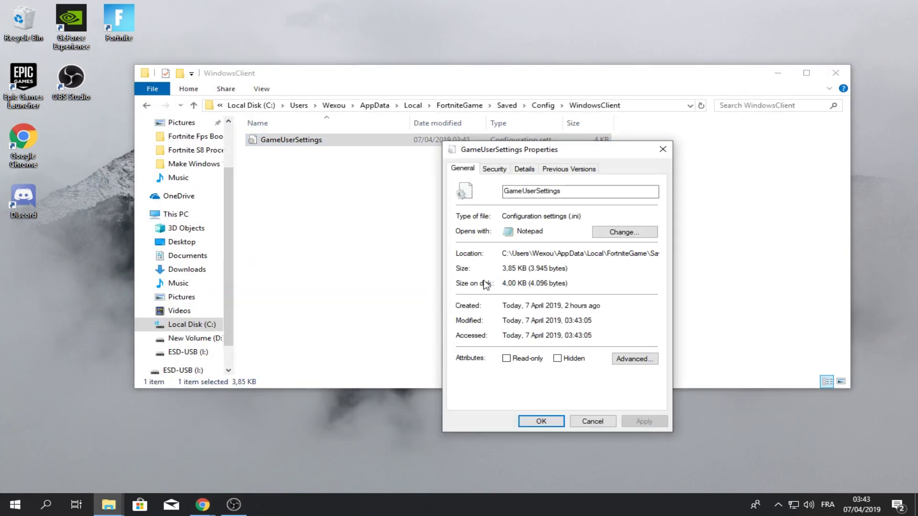
click(515, 357)
click(624, 423)
click(538, 421)
click(836, 73)
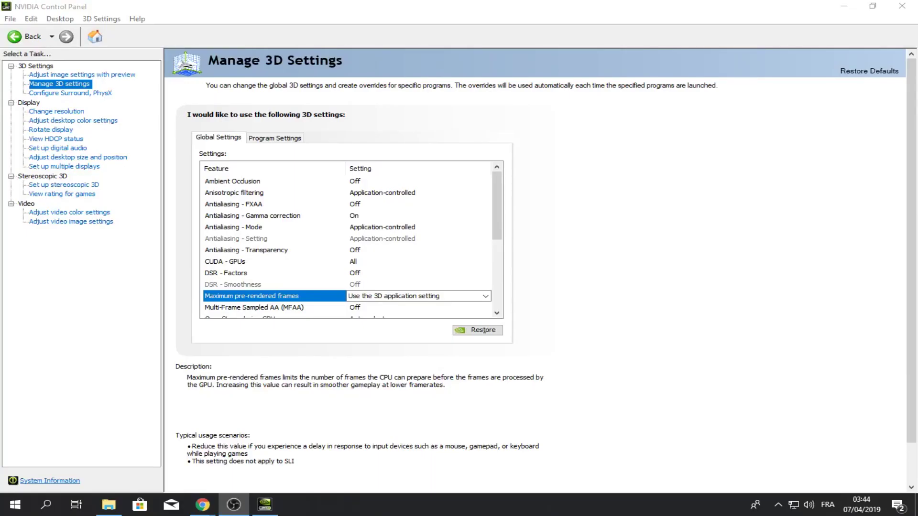
click(901, 6)
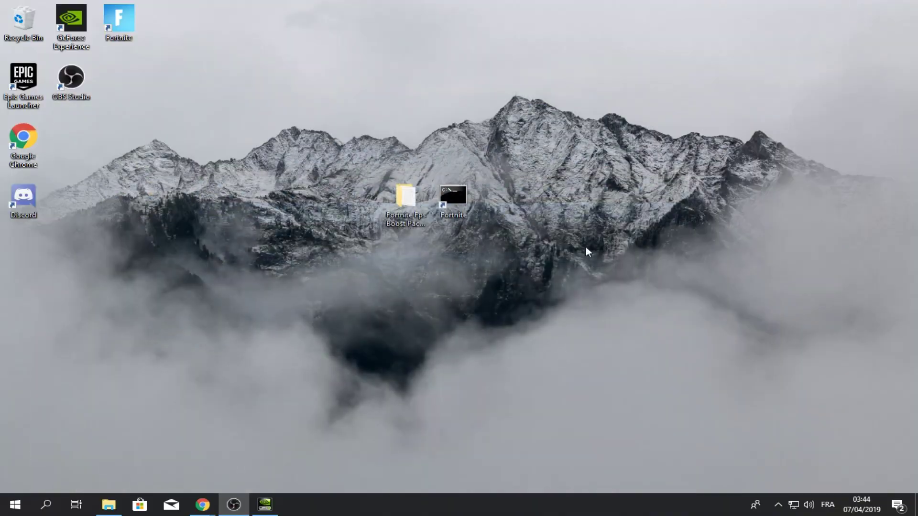
right_click(586, 261)
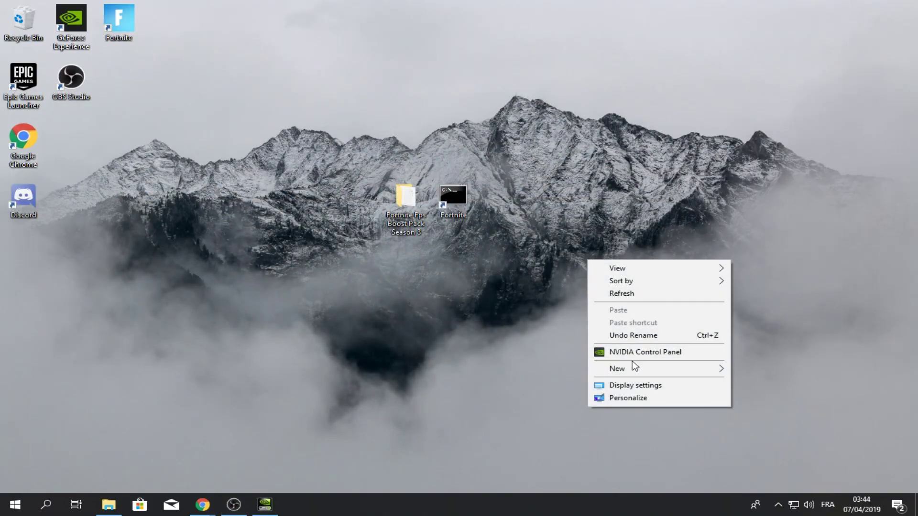
click(390, 349)
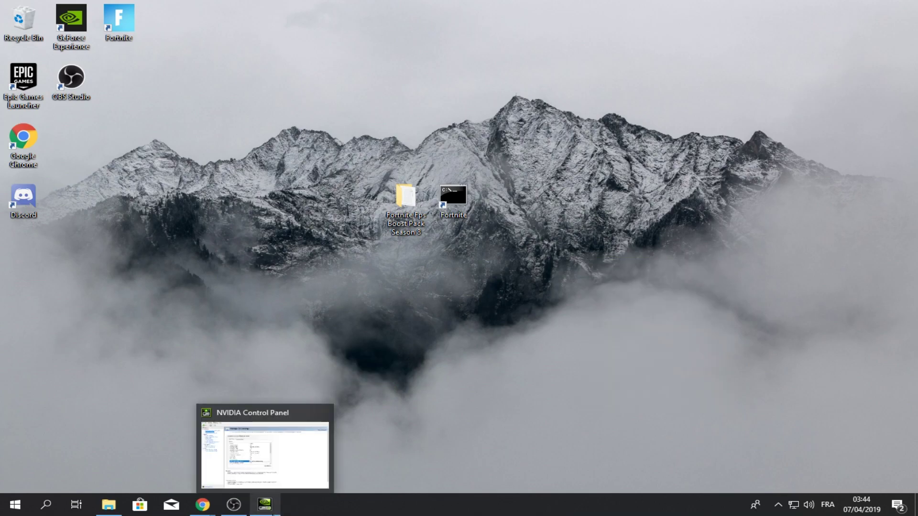
click(277, 514)
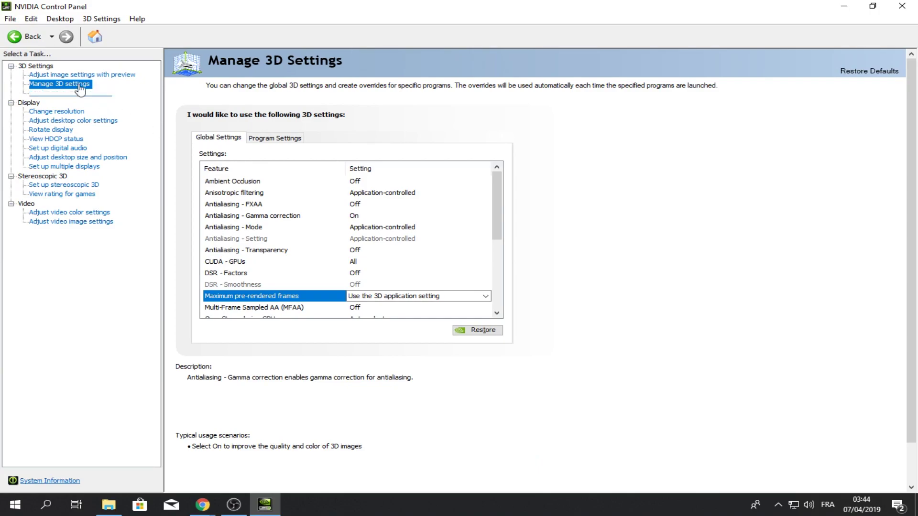
In the NVIDIA image settings with preview, apply the preference emphasizing Performance, and then apply the advanced 3D image settings option.
click(67, 75)
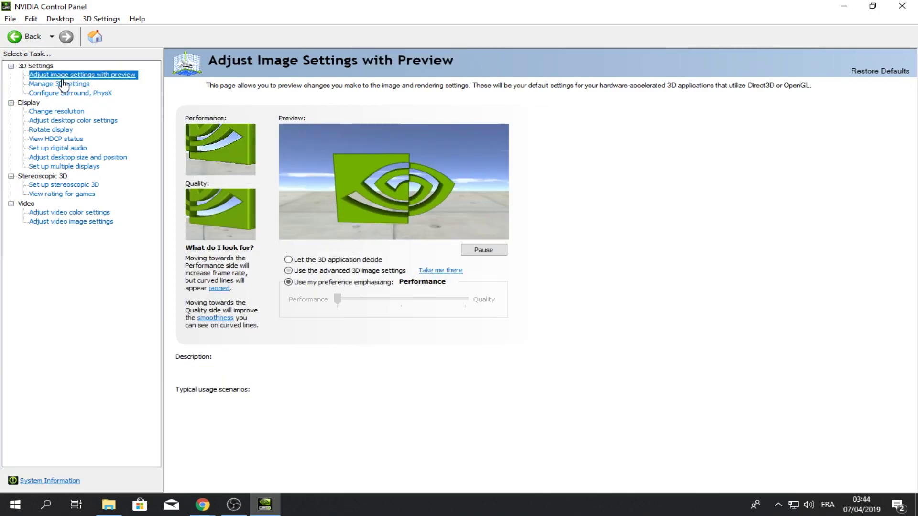
click(327, 270)
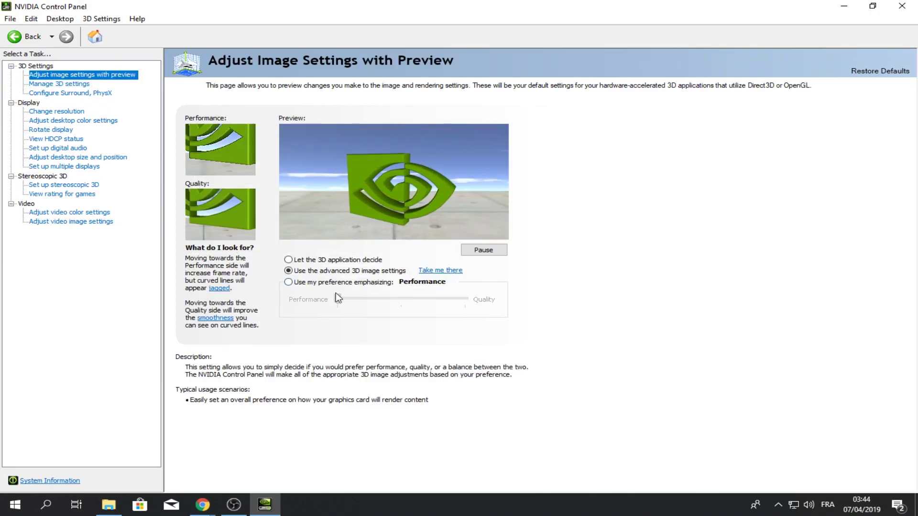
click(314, 283)
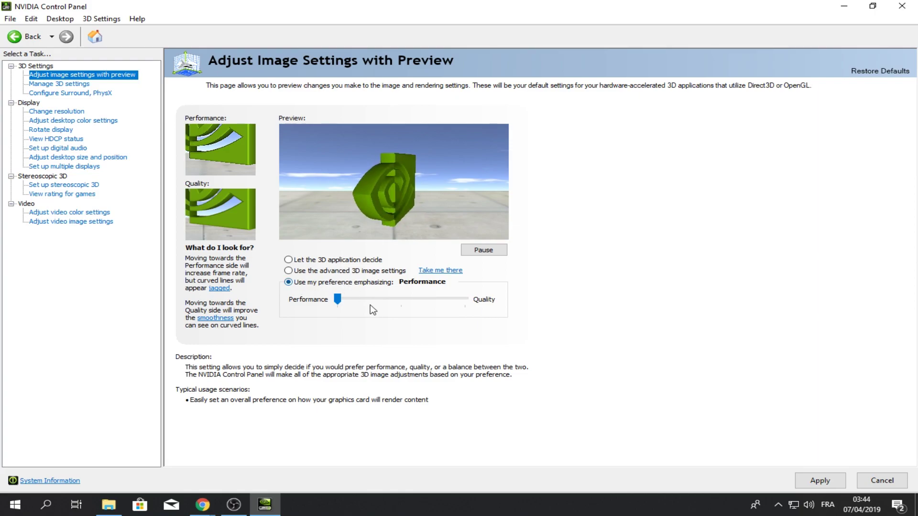
click(395, 299)
drag(399, 299, 252, 301)
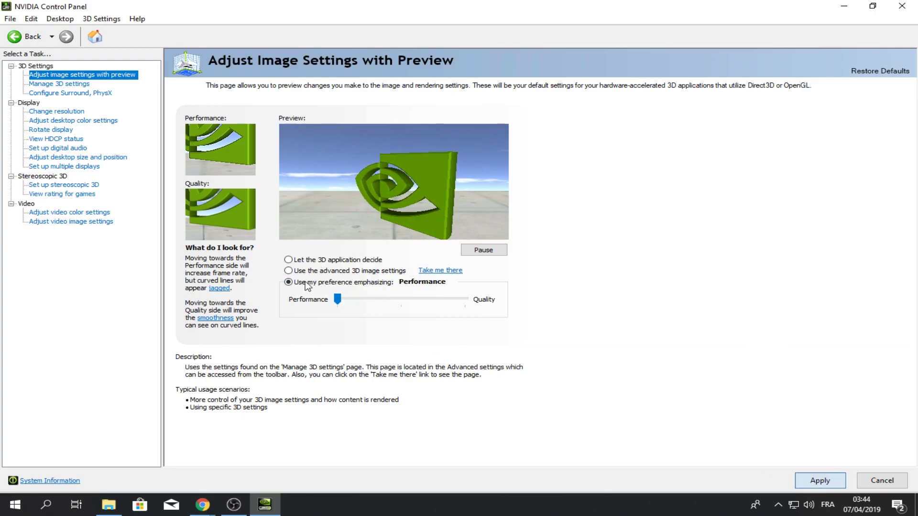
click(334, 271)
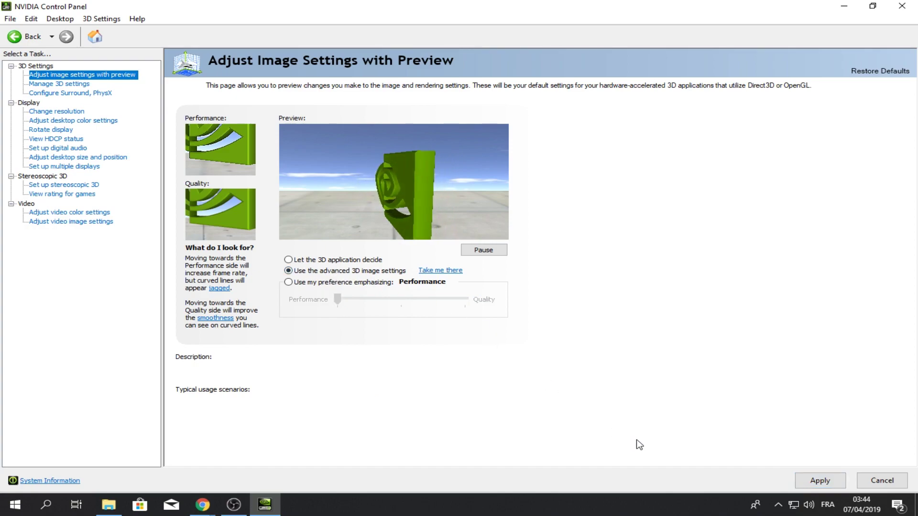
click(820, 480)
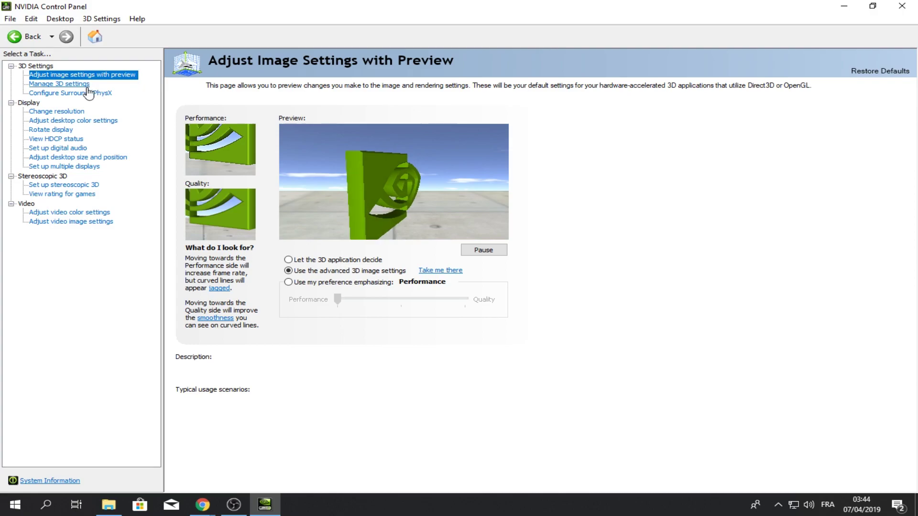
In the global 3D settings, set Maximum pre-rendered frames to 1 and Threaded optimization to On.
click(60, 85)
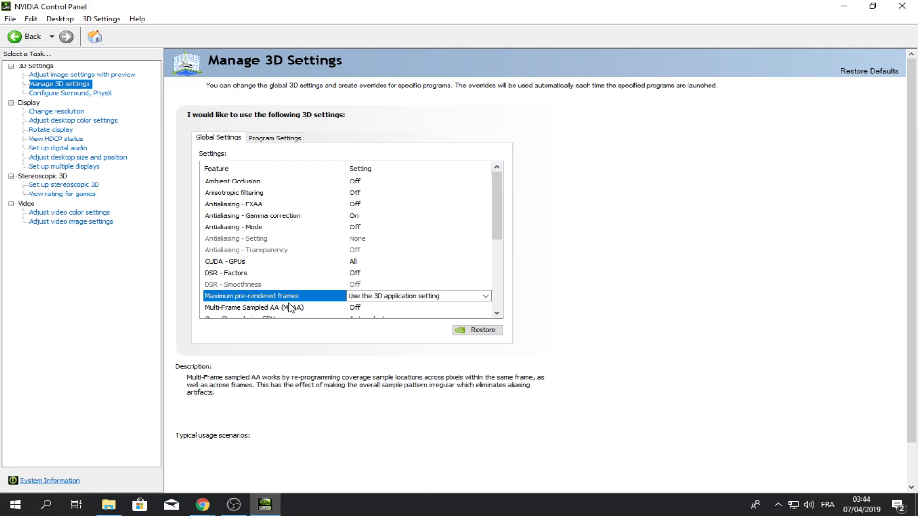
click(357, 296)
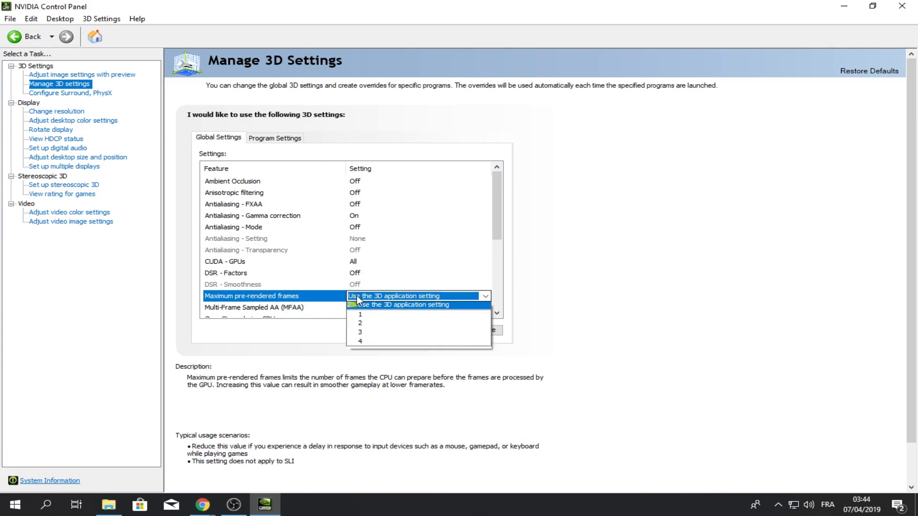
click(361, 316)
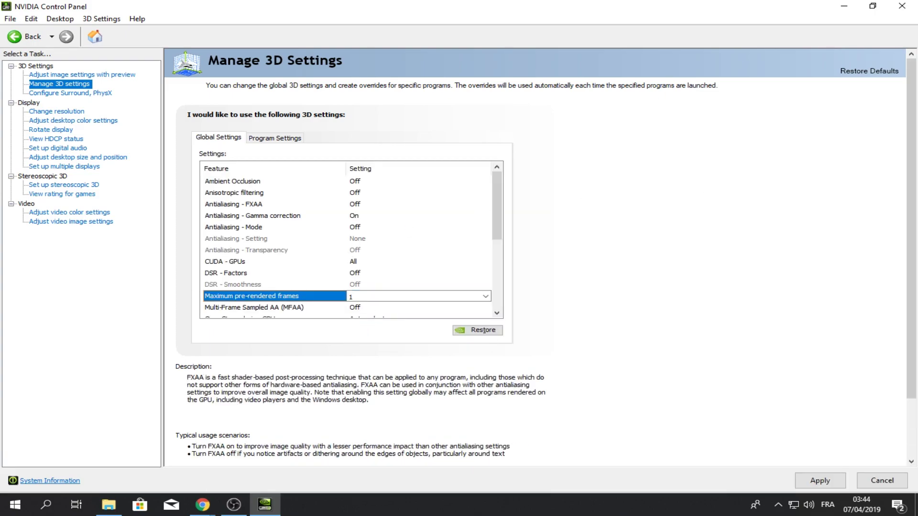
scroll(320, 260, down, 6)
click(266, 274)
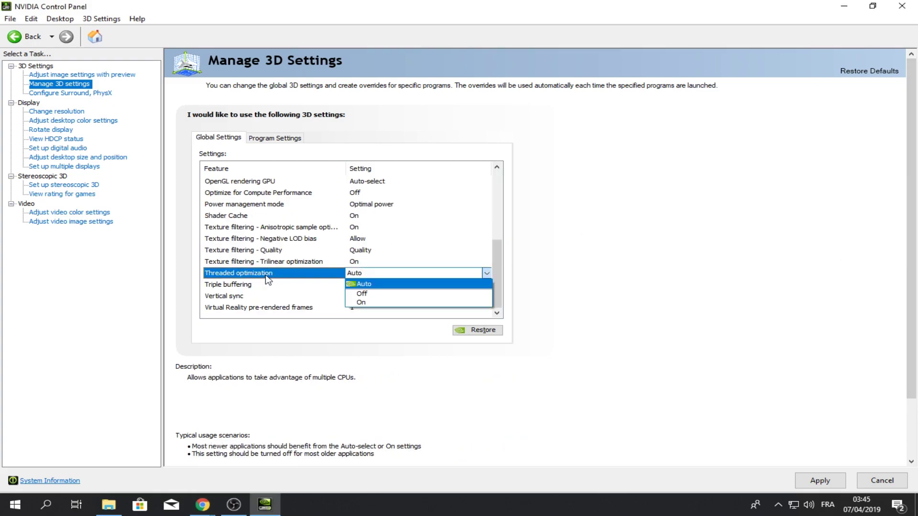
click(375, 305)
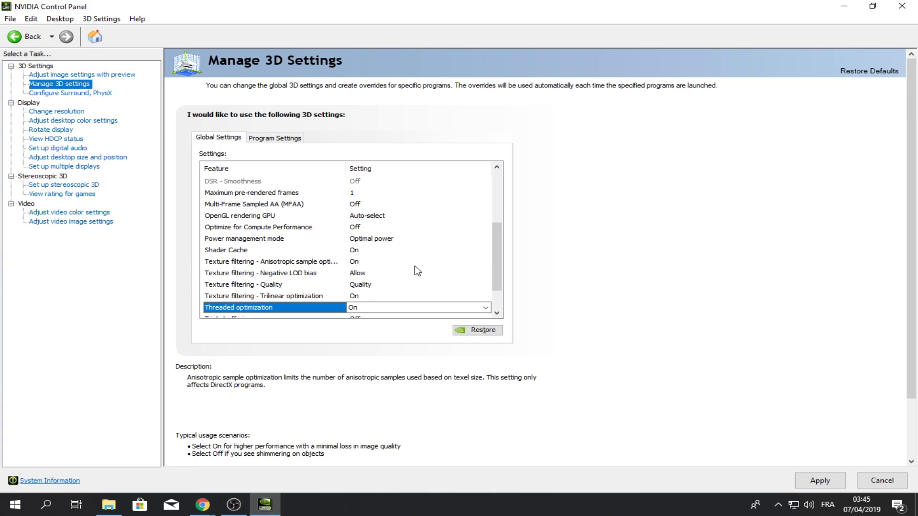
Set the global Power management mode to Prefer maximum performance.
mouse_move(292, 242)
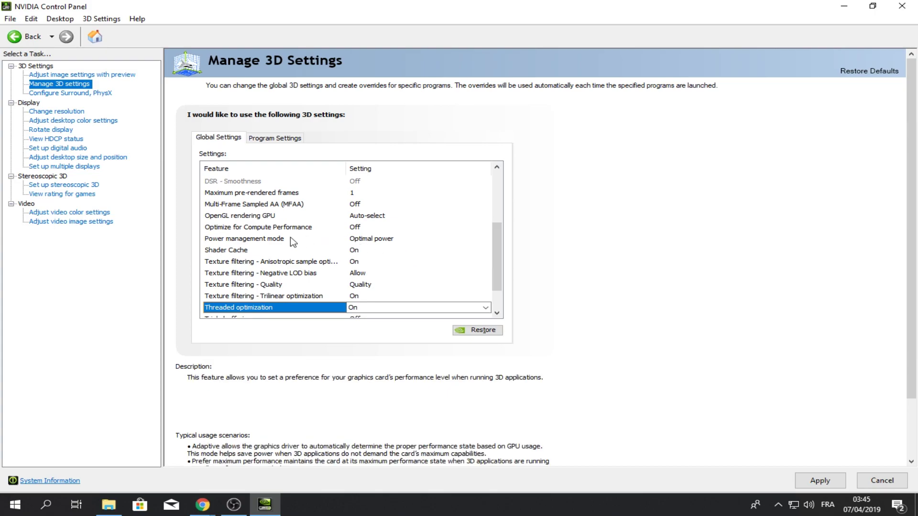
click(371, 239)
click(377, 239)
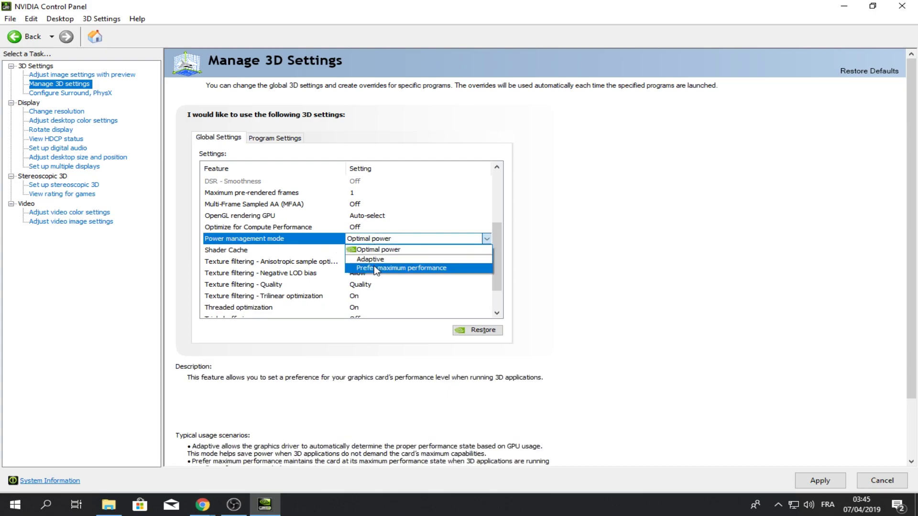
click(383, 268)
Change the Optimize for Compute Performance option in the global 3D settings.
scroll(404, 270, down, 2)
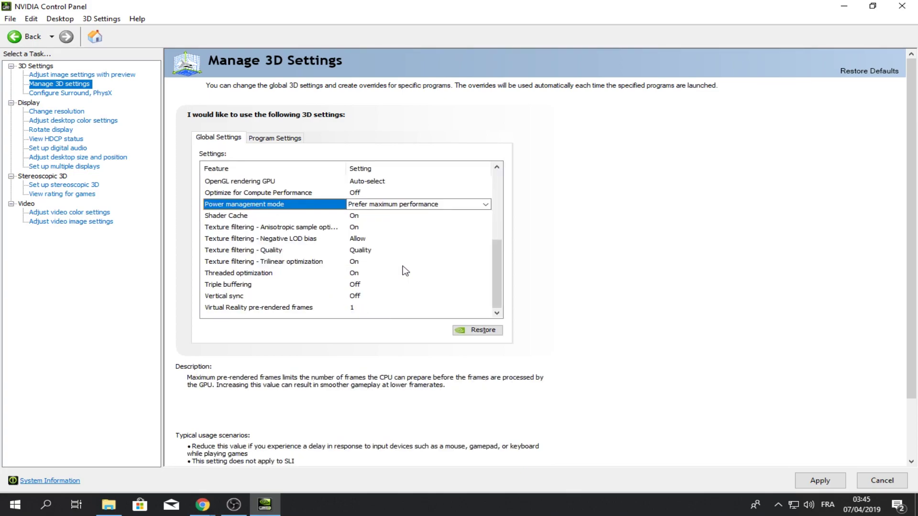
scroll(405, 270, up, 2)
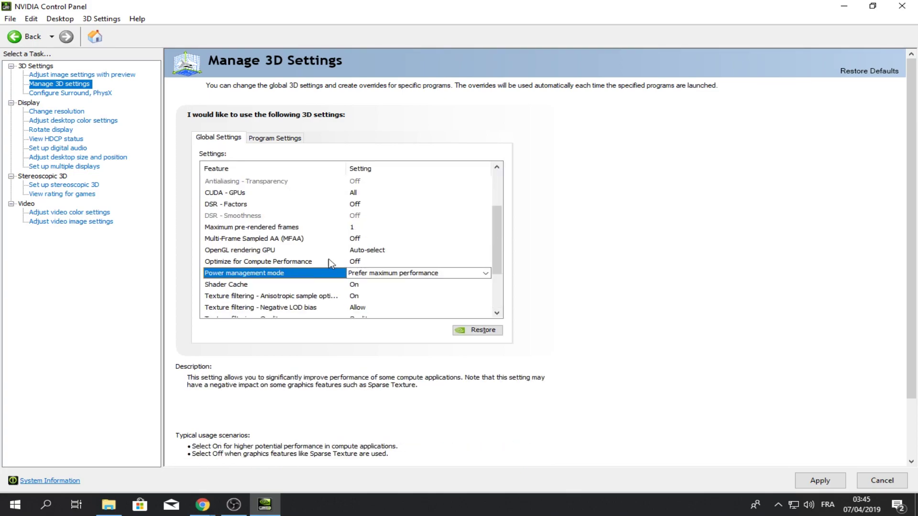
click(382, 262)
click(381, 261)
click(386, 265)
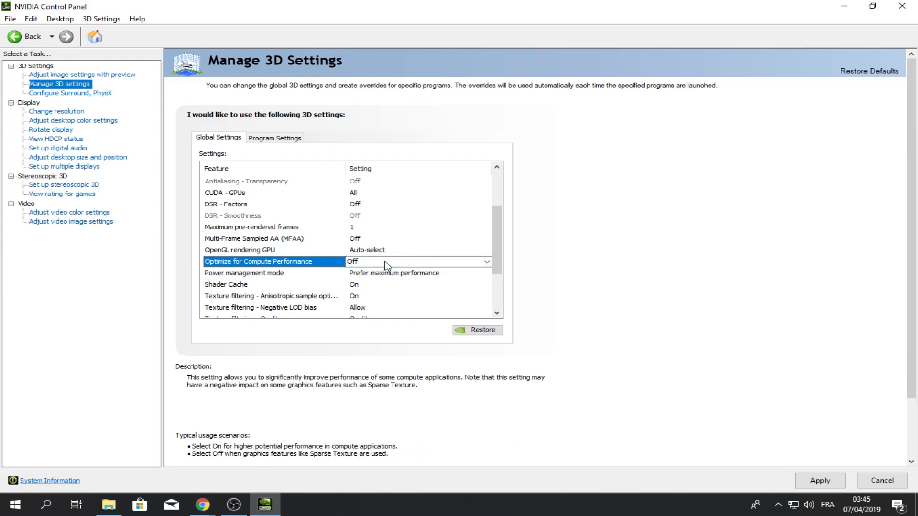
click(386, 266)
click(381, 282)
scroll(428, 290, up, 2)
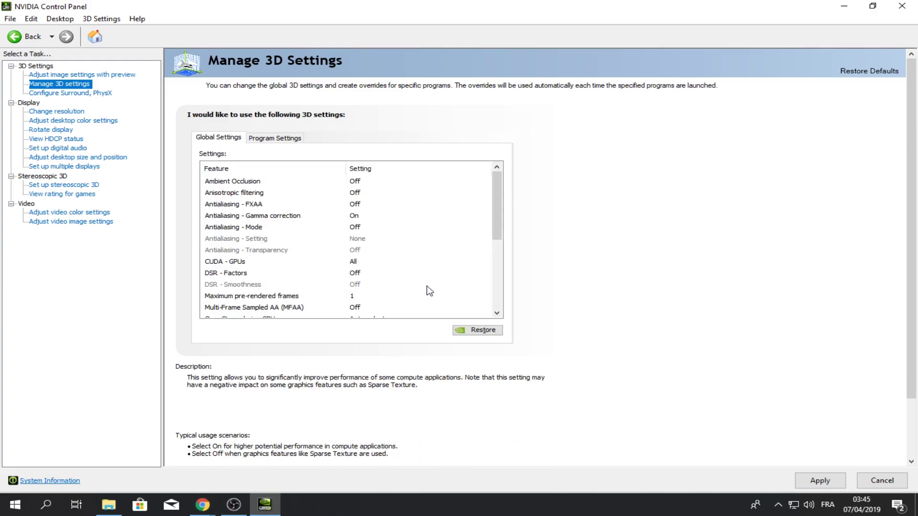
scroll(352, 249, up, 1)
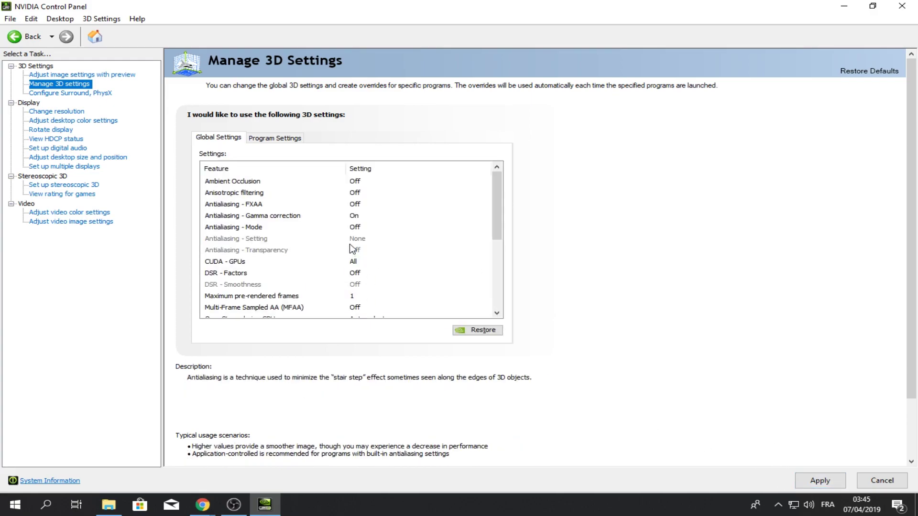
scroll(351, 248, down, 4)
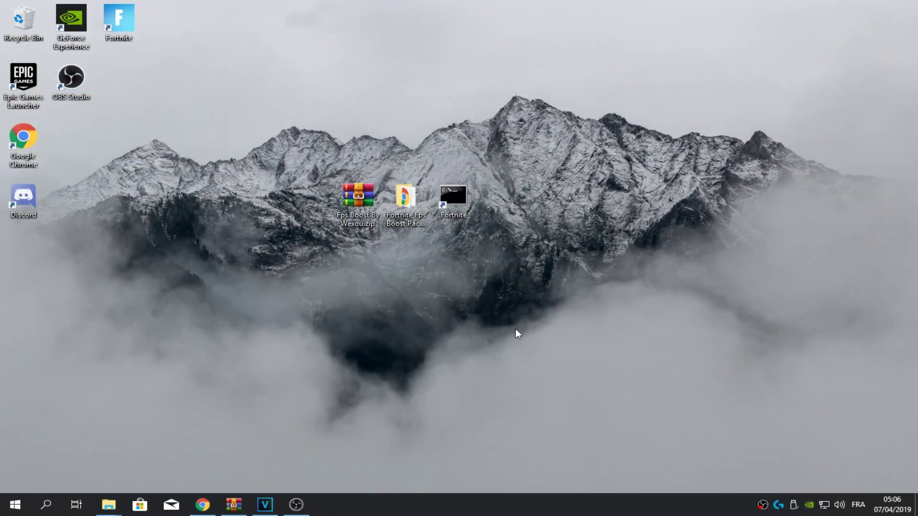
Search Windows for msconfig, launch System Configuration and show its boot settings.
click(44, 507)
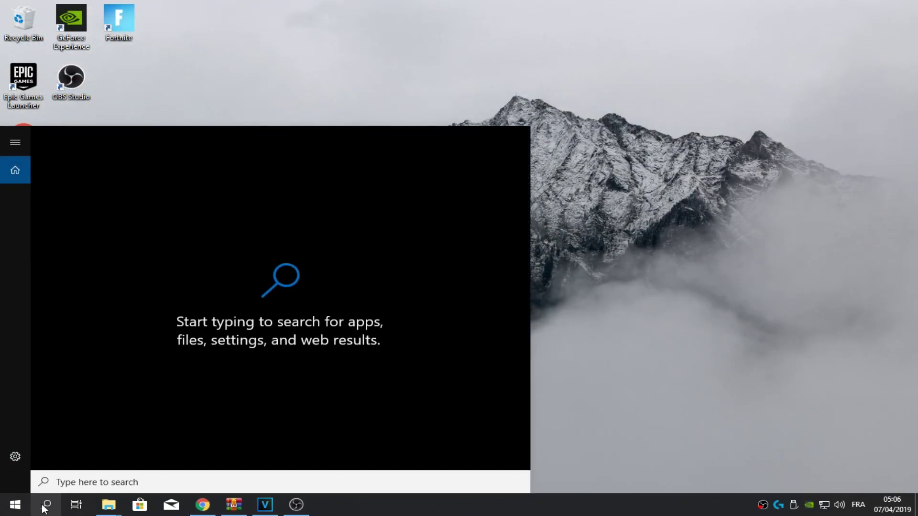
text(msconfig)
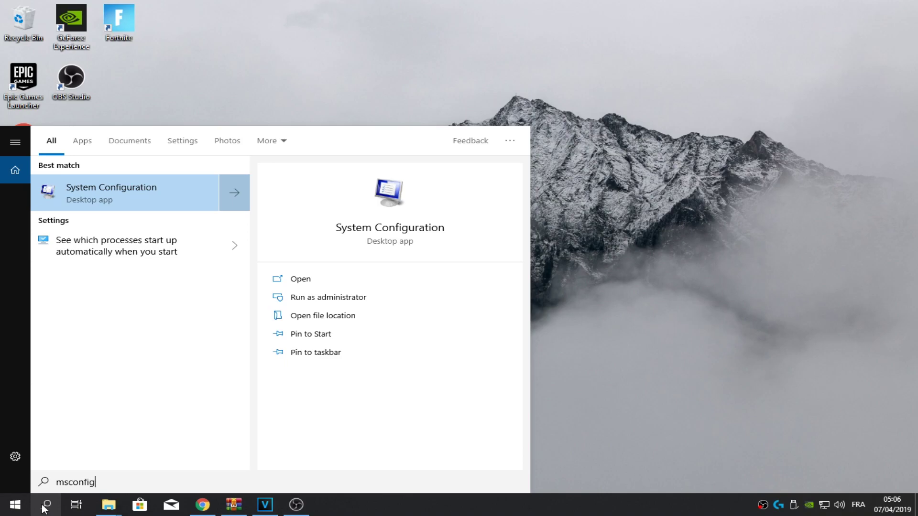
key(Return)
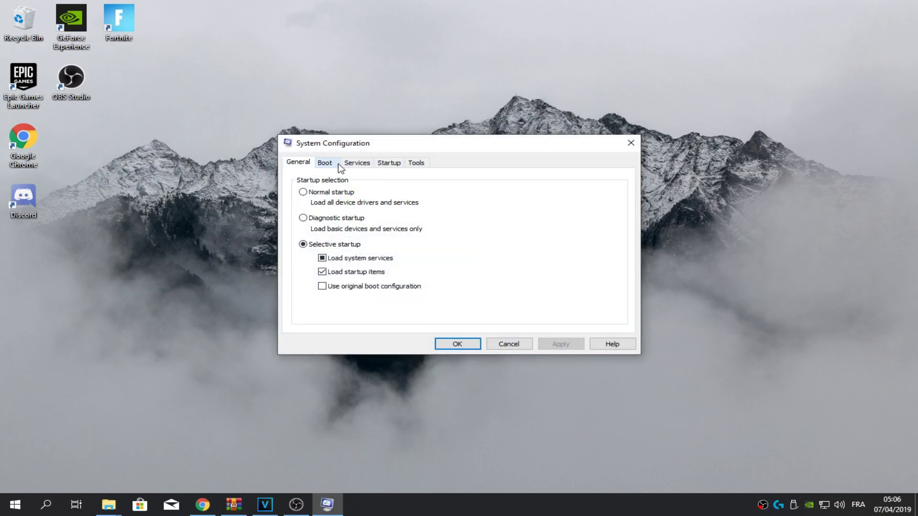
click(325, 163)
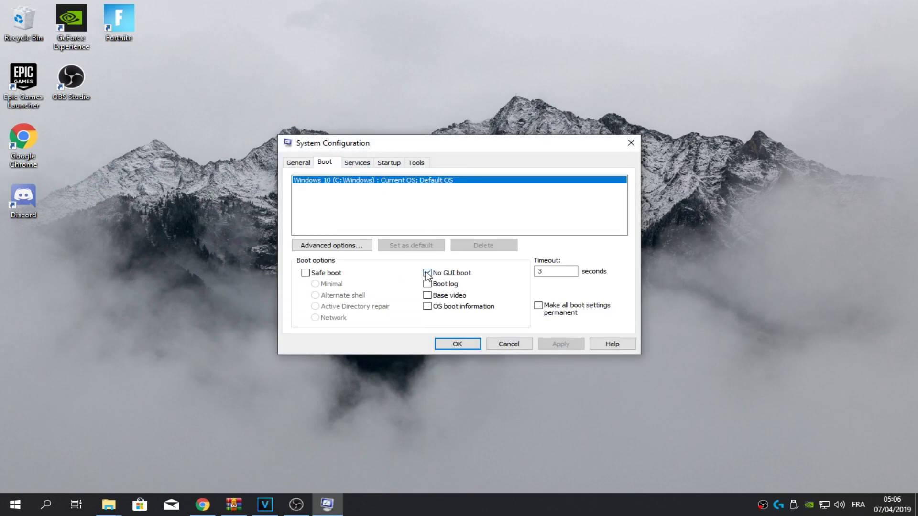
In the advanced boot options, enable Number of processors, set it to 8, and apply the boot configuration.
click(347, 248)
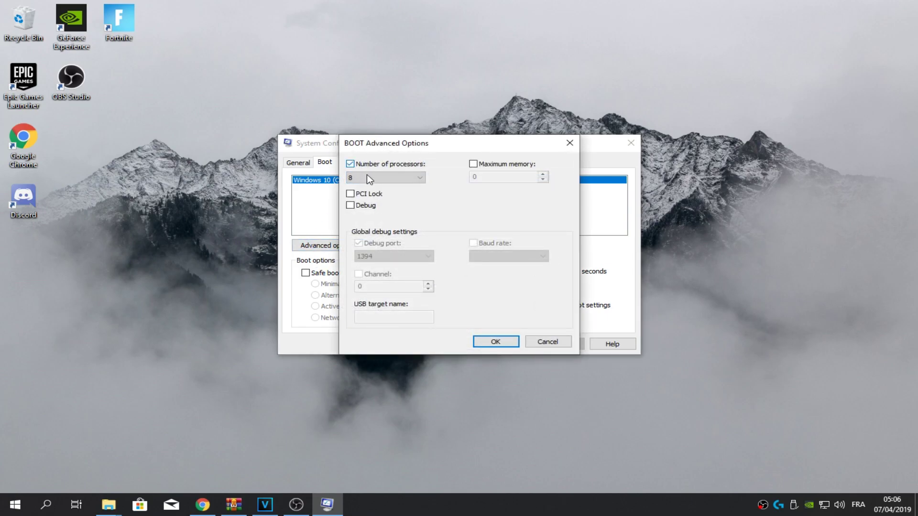
click(377, 177)
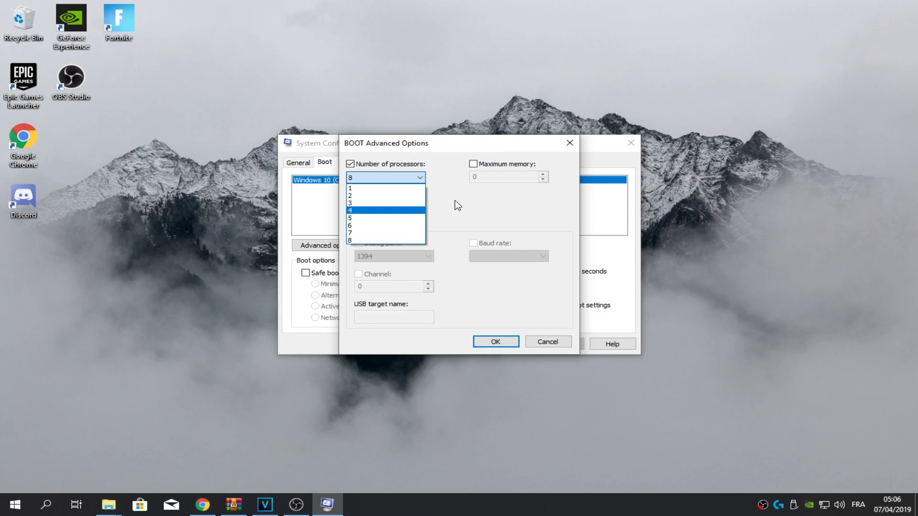
click(403, 175)
click(368, 164)
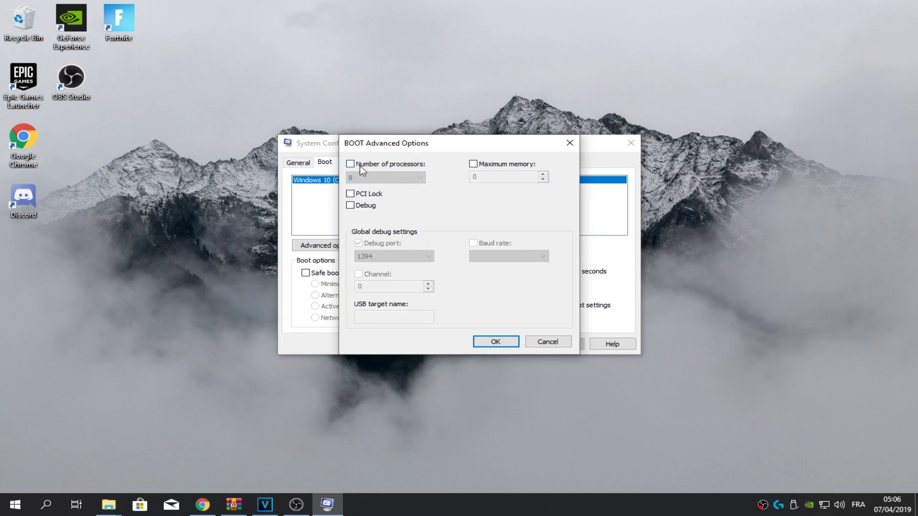
click(360, 165)
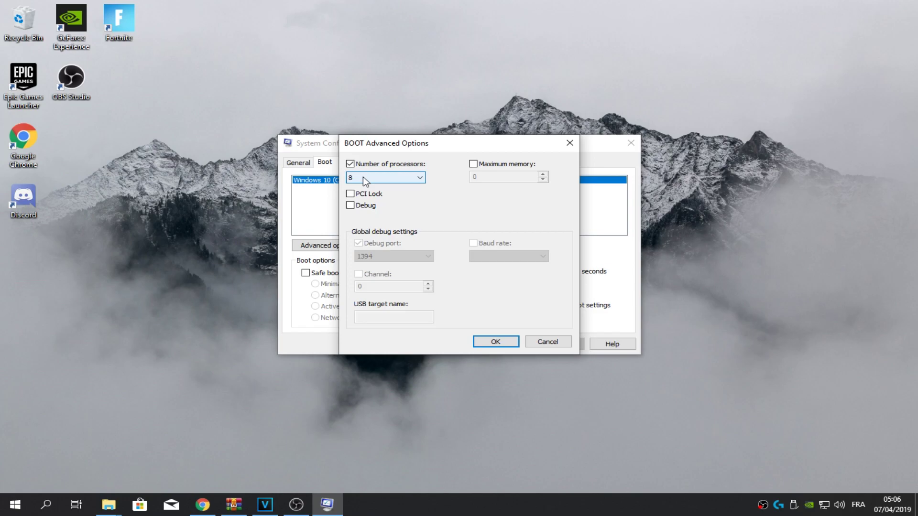
click(365, 181)
click(371, 240)
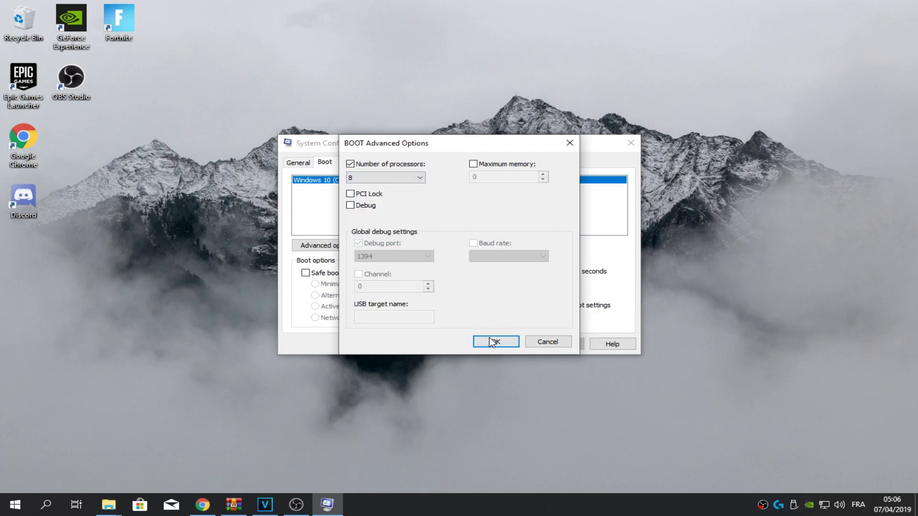
click(493, 342)
click(561, 345)
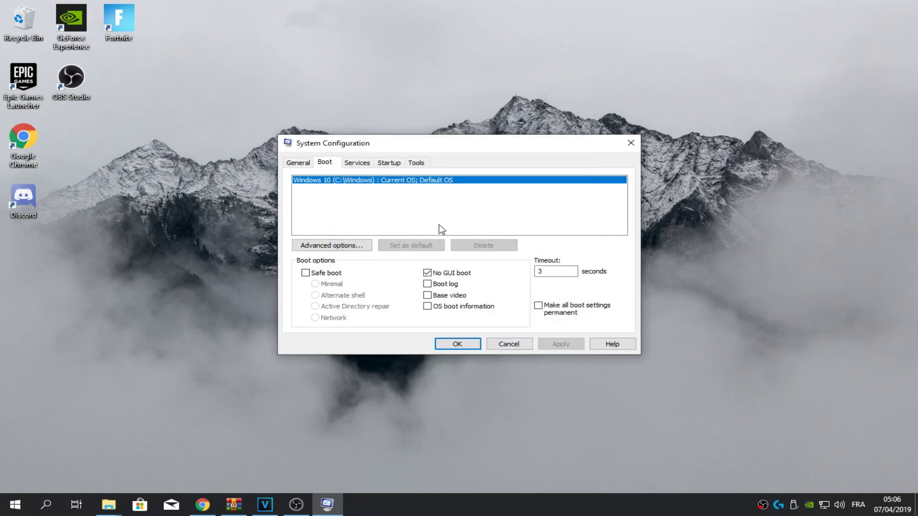
Examine which startup apps are enabled or disabled in Task Manager, and close it.
click(389, 164)
click(444, 197)
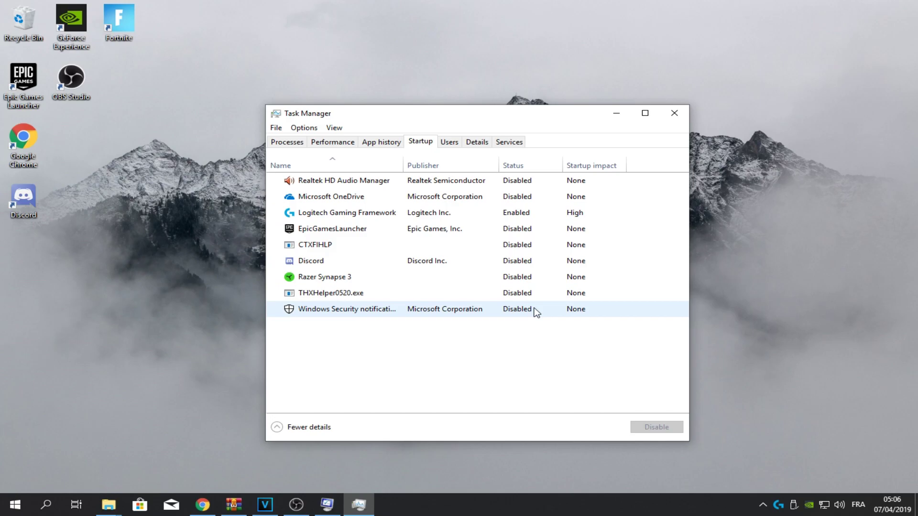
click(484, 268)
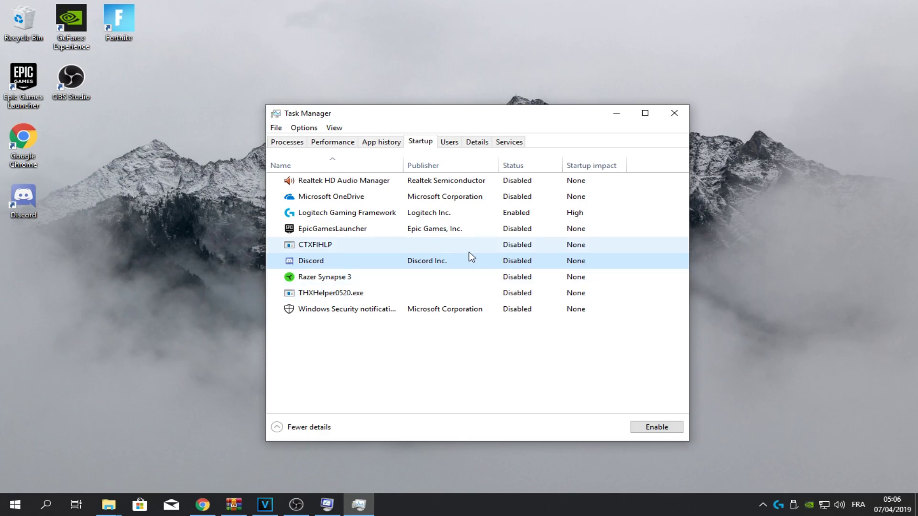
click(681, 113)
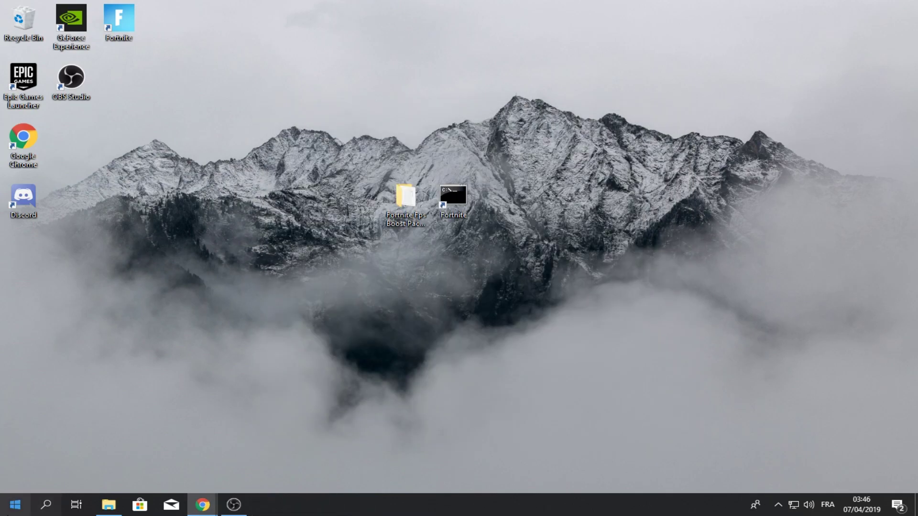
Bring up the computer's power options.
click(15, 505)
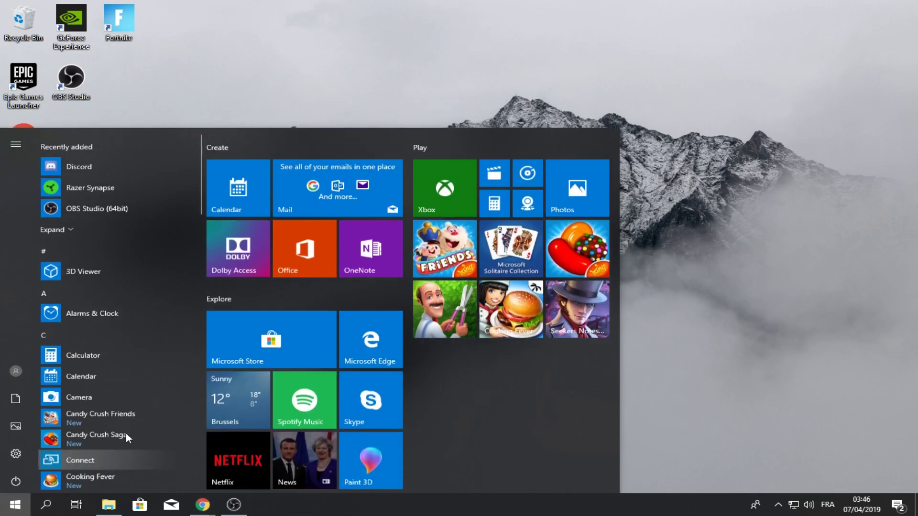
click(16, 480)
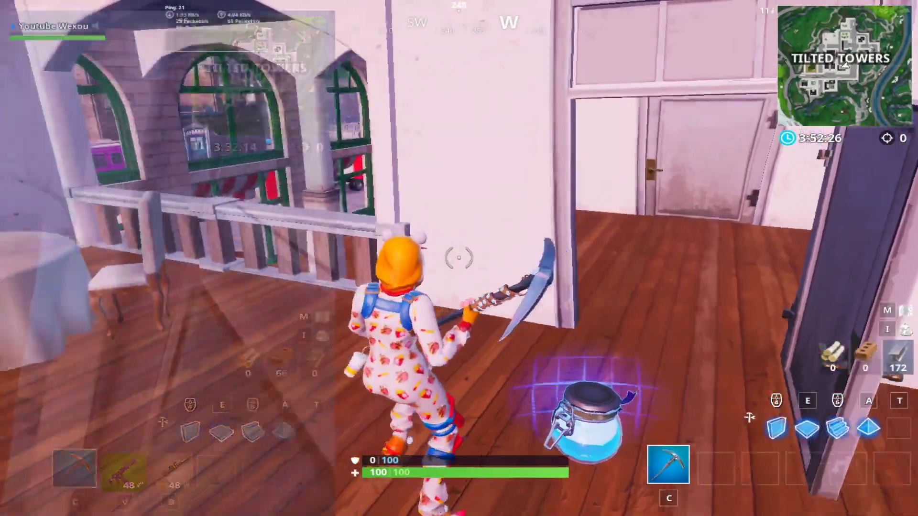
key(w)
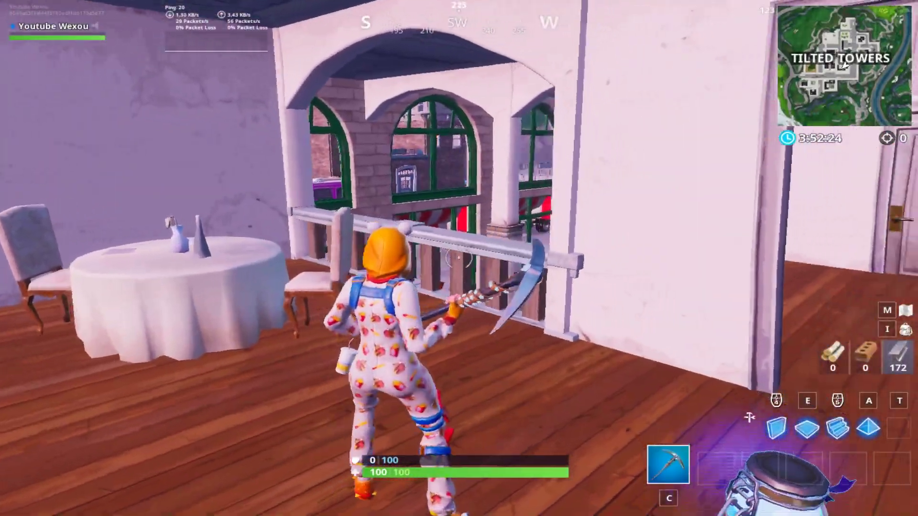
key(w)
key(w)
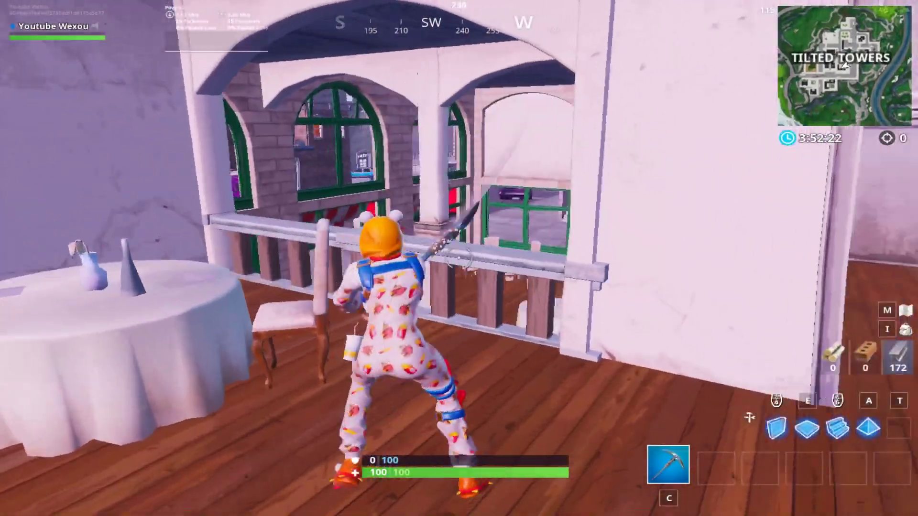
click(459, 258)
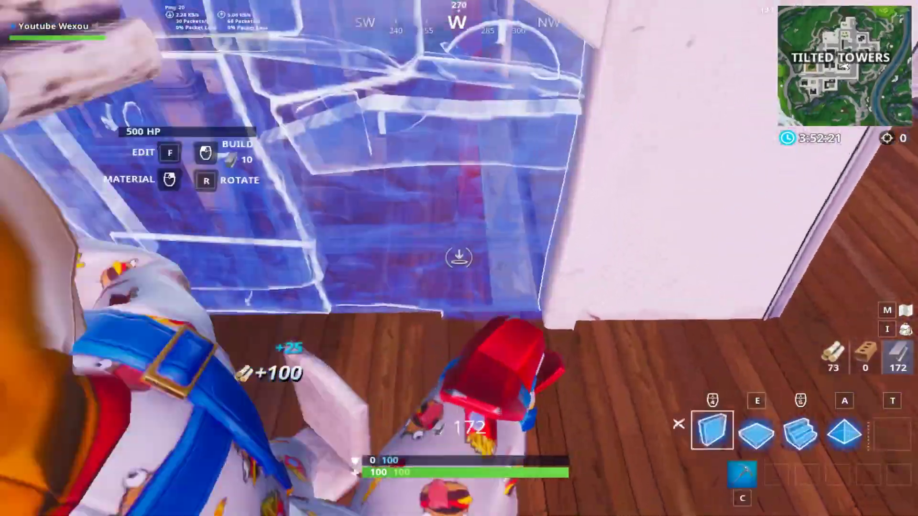
key(w)
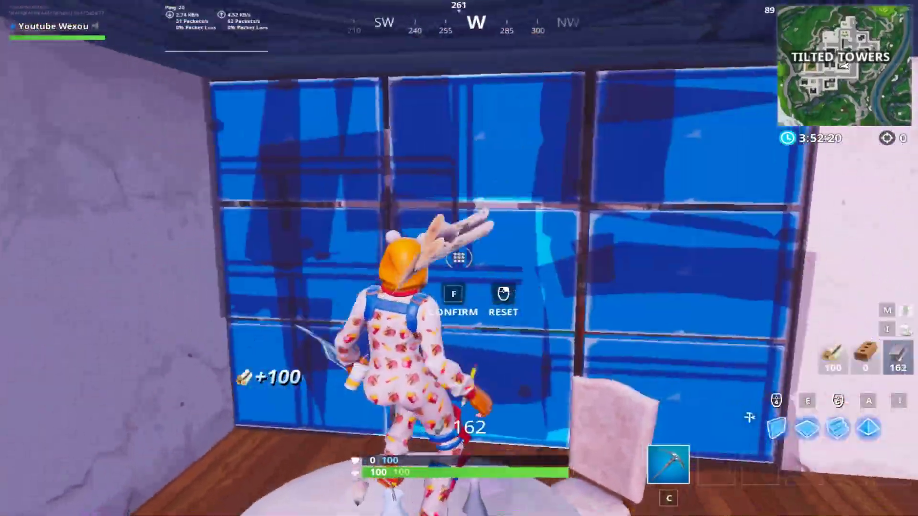
click(459, 258)
key(f)
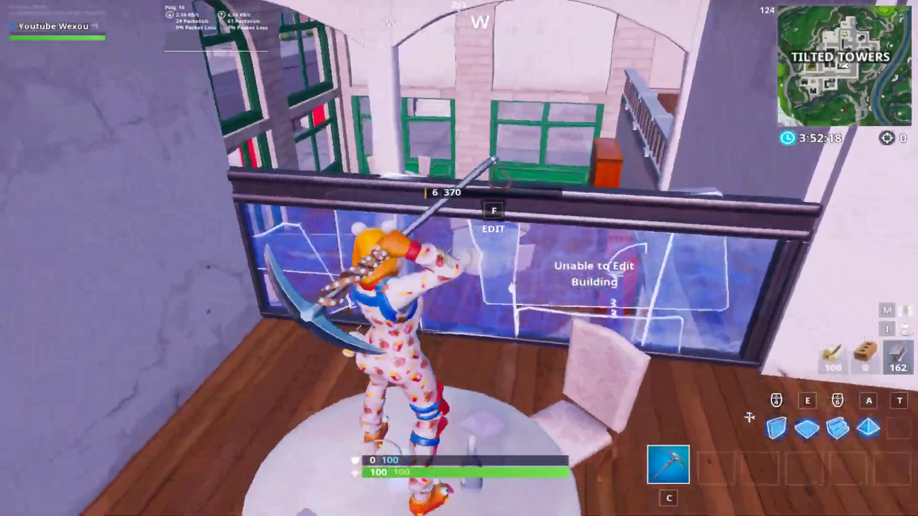